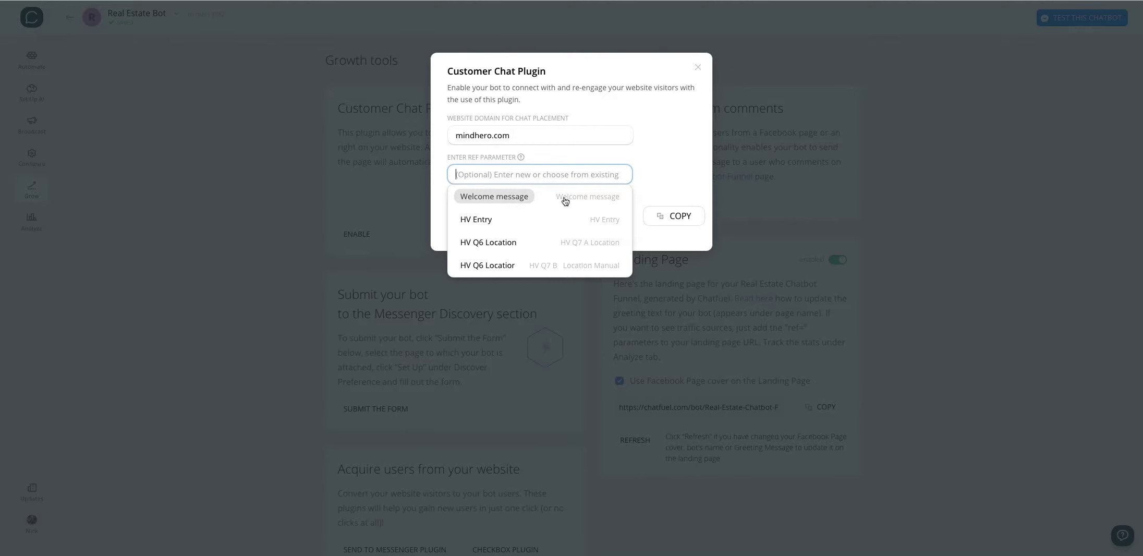
Step: Choose Welcome message as the ref parameter for the Customer Chat Plugin on mindhero.com
click(562, 199)
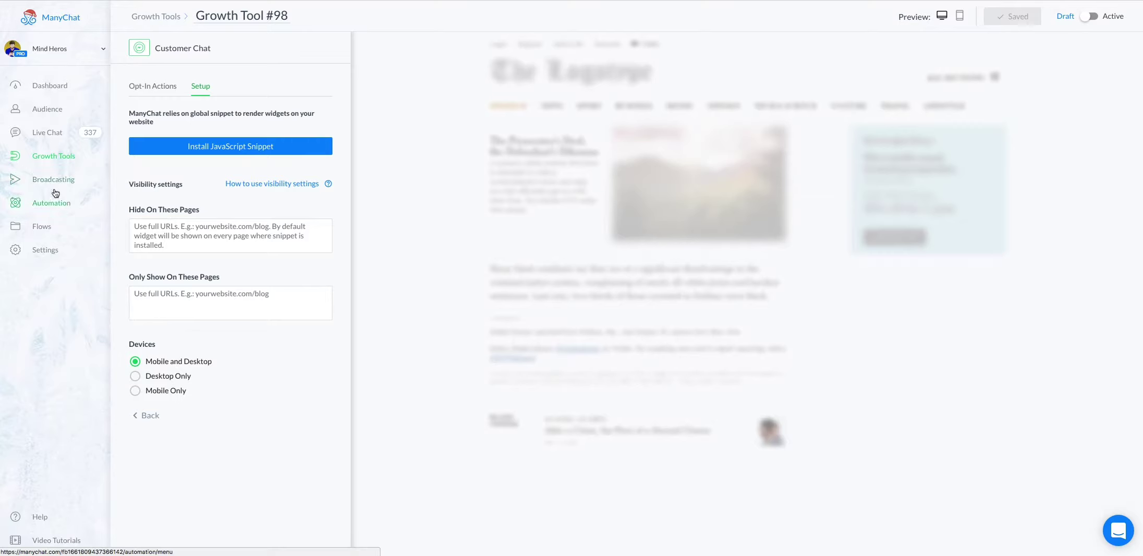
Step: Switch to ManyChat and open Growth Tool #98 from the list of growth tools
click(53, 164)
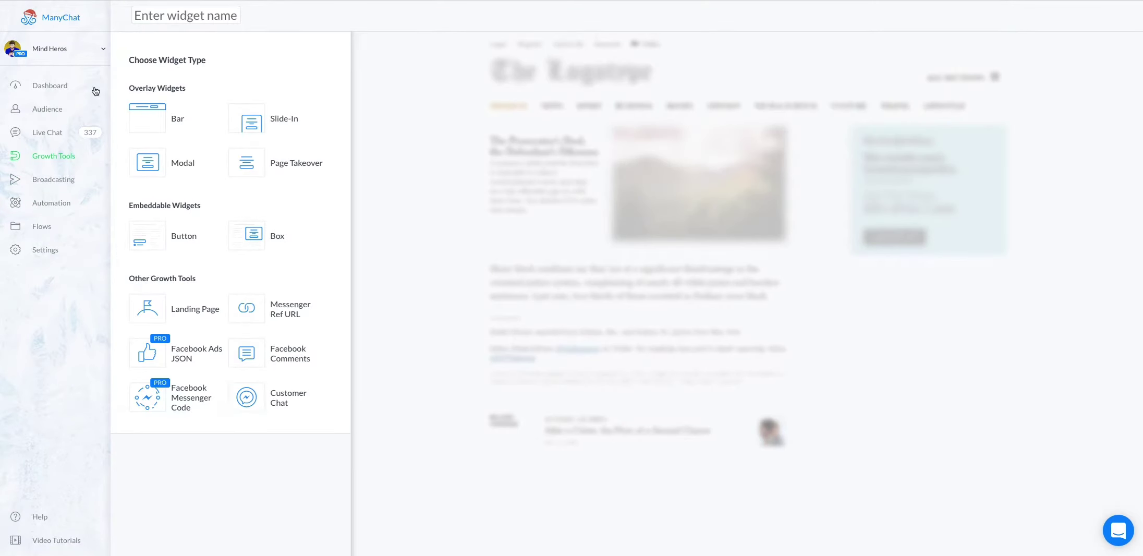
click(99, 146)
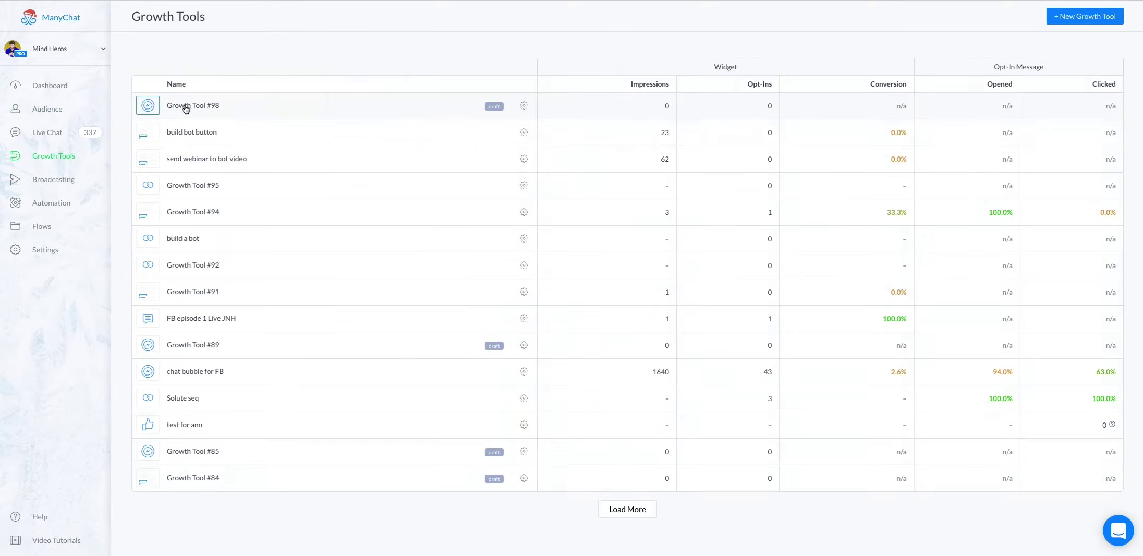
click(184, 105)
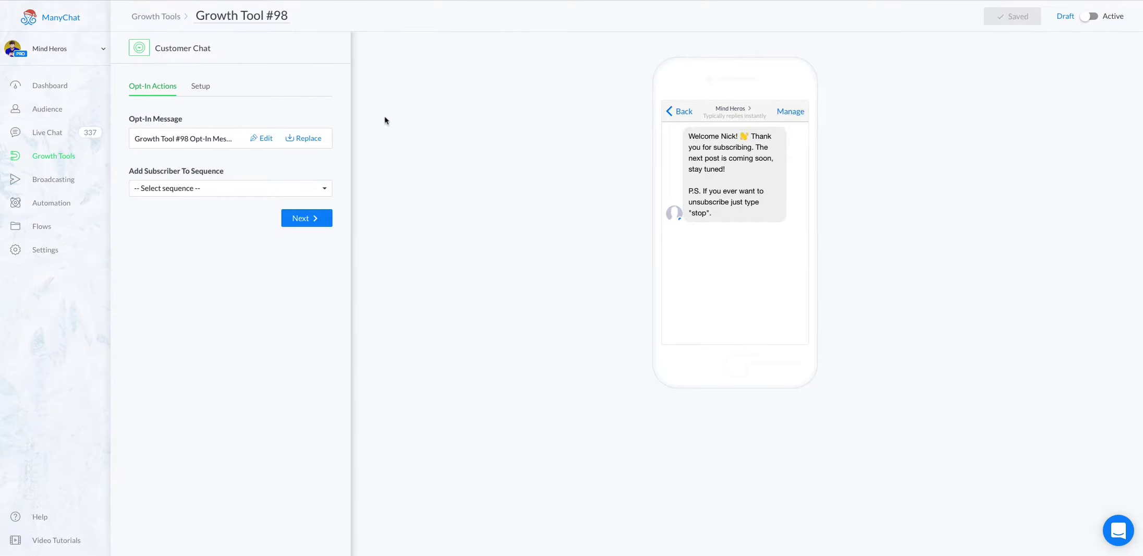
Step: Start the JavaScript snippet installation in the tool's setup and enter mindheros.com as the new website
click(203, 91)
click(231, 146)
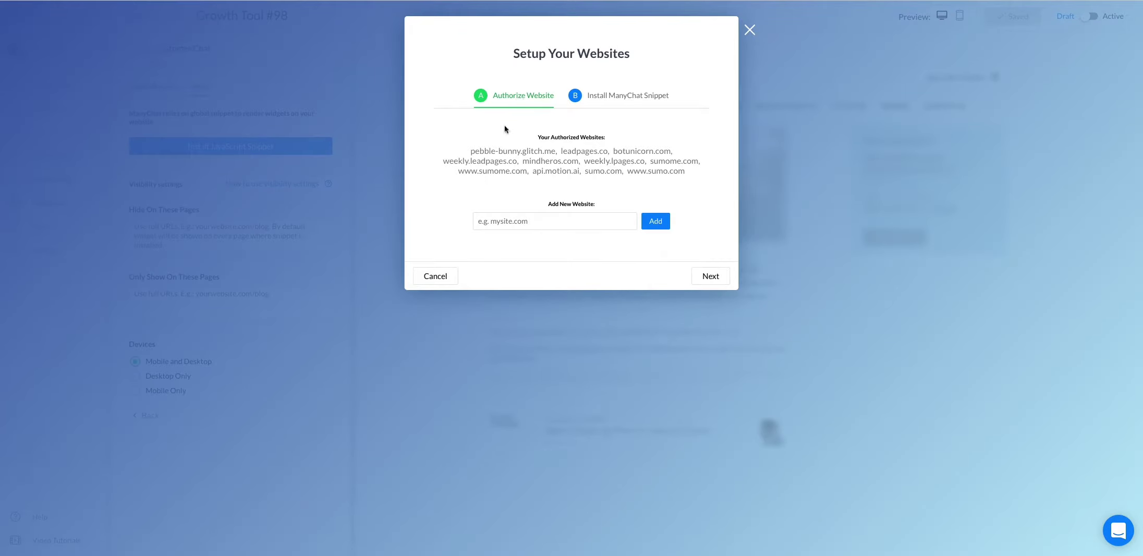
click(515, 220)
text(mindheros.com)
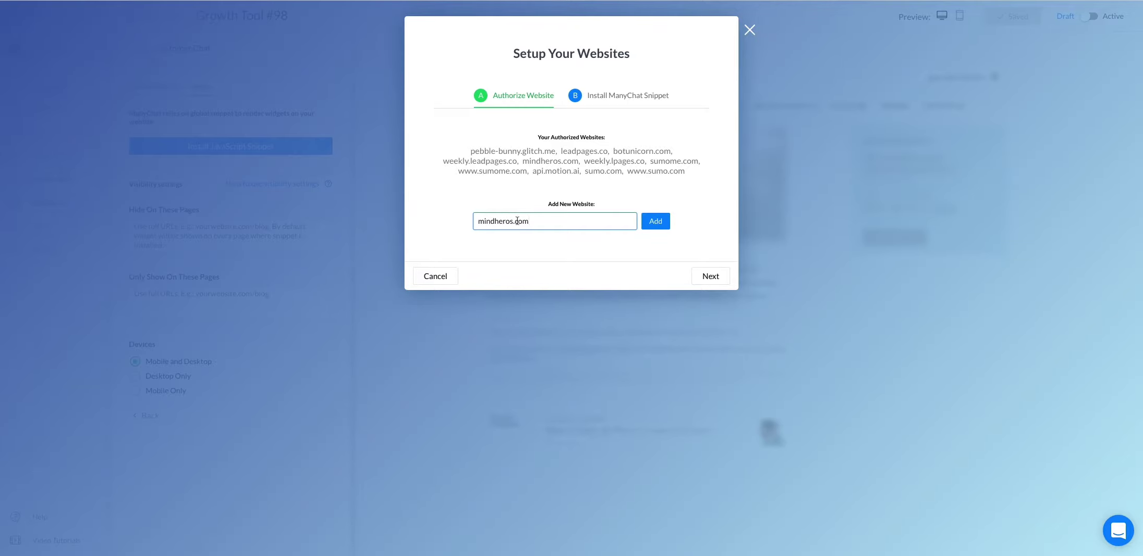
Step: Display the ManyChat snippet installation code and copy it to the clipboard
click(649, 106)
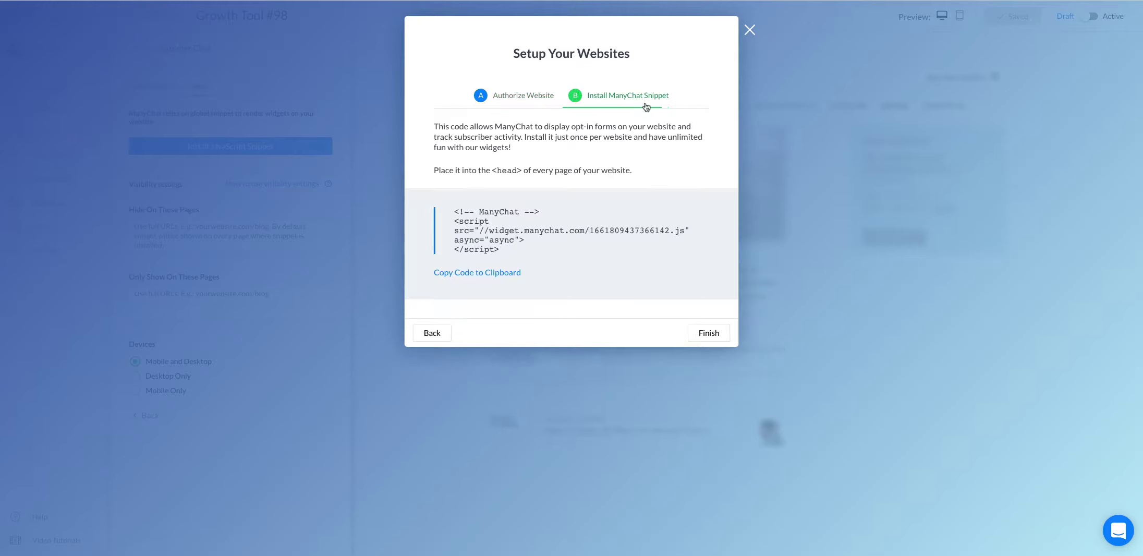
drag(491, 170, 523, 170)
click(474, 214)
click(473, 273)
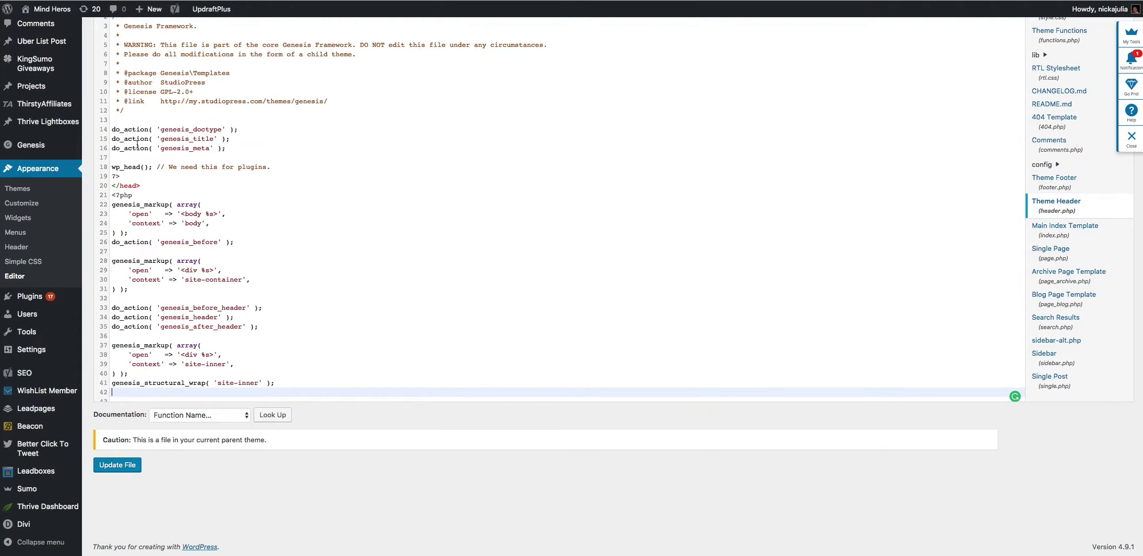
Step: Switch to WordPress, open the Genesis theme settings while discarding unsaved editor changes, and examine the Header Scripts code
mouse_move(9, 146)
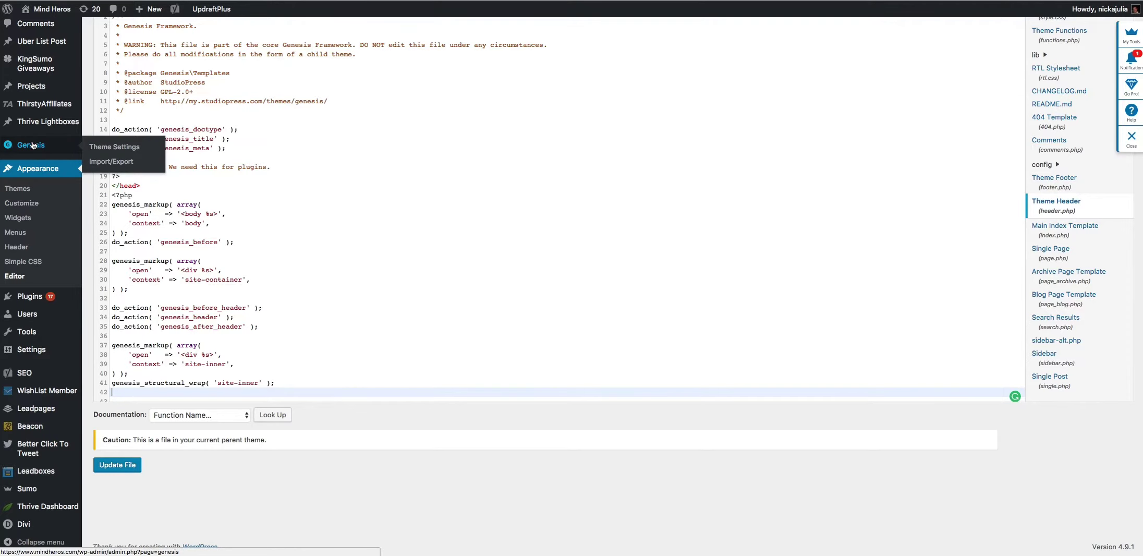
click(94, 151)
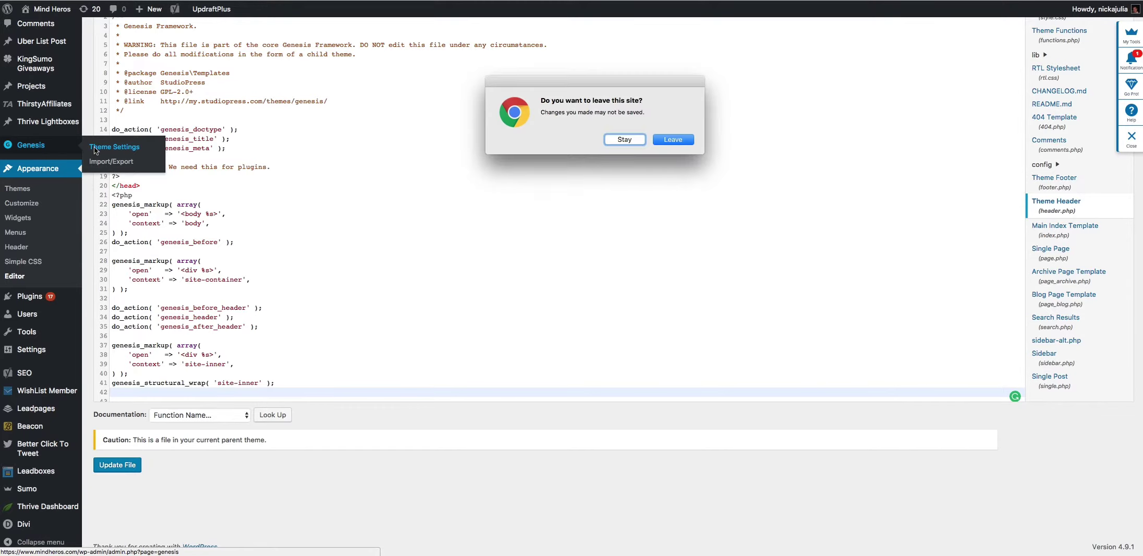
click(670, 172)
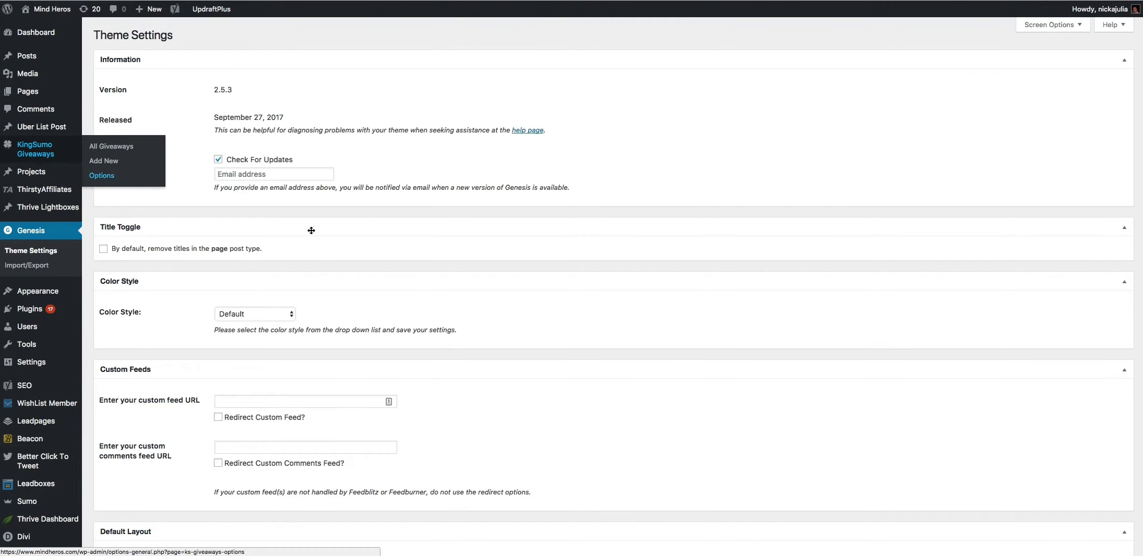
scroll(169, 207, down, 6)
scroll(169, 207, down, 15)
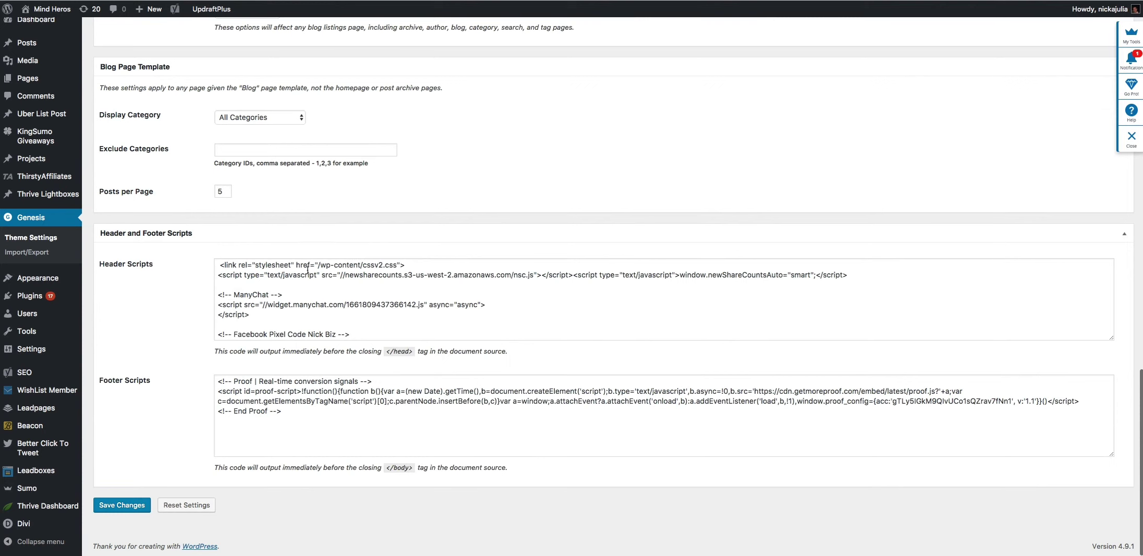
click(238, 281)
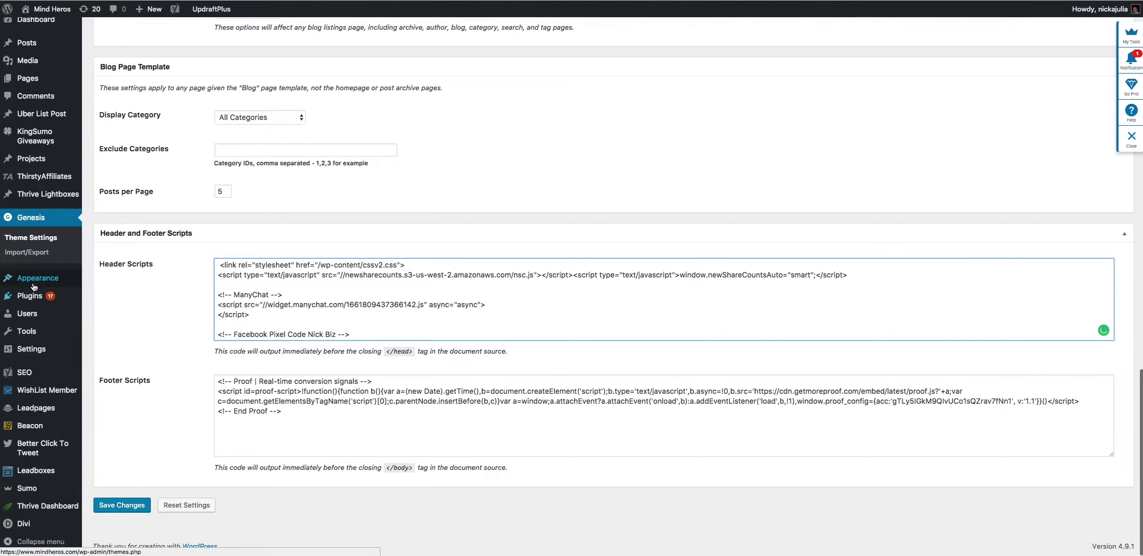
Step: Open the theme file editor, select the Genesis theme and load its Theme Header file, header.php
mouse_move(35, 285)
click(99, 370)
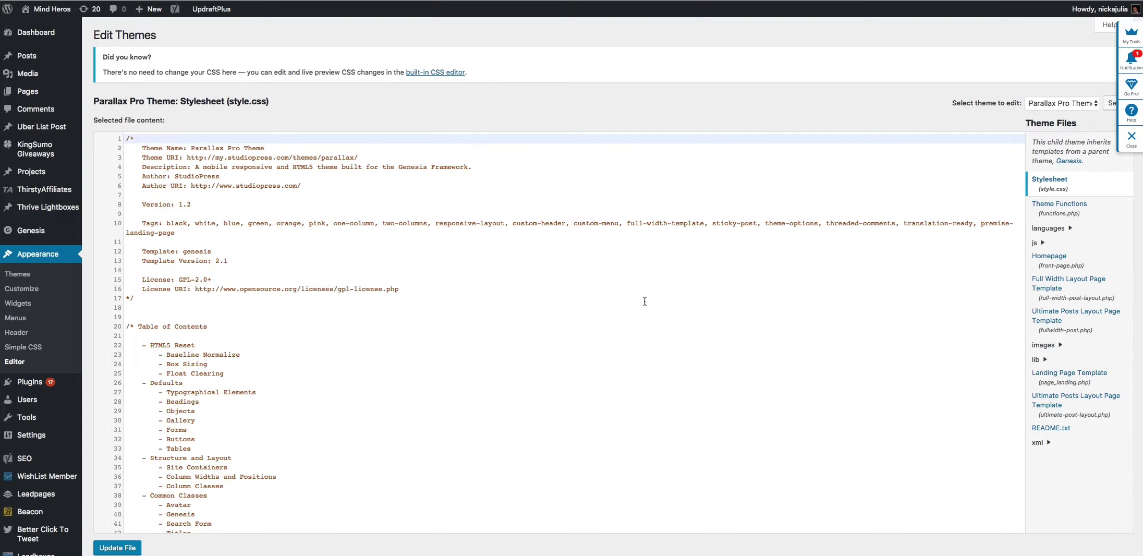
click(1060, 104)
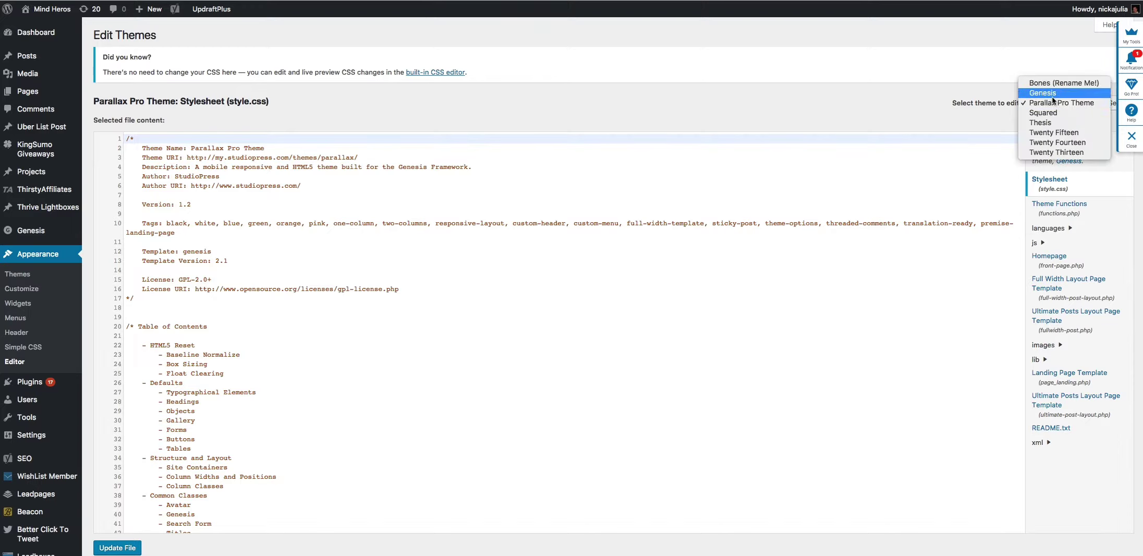
click(1052, 96)
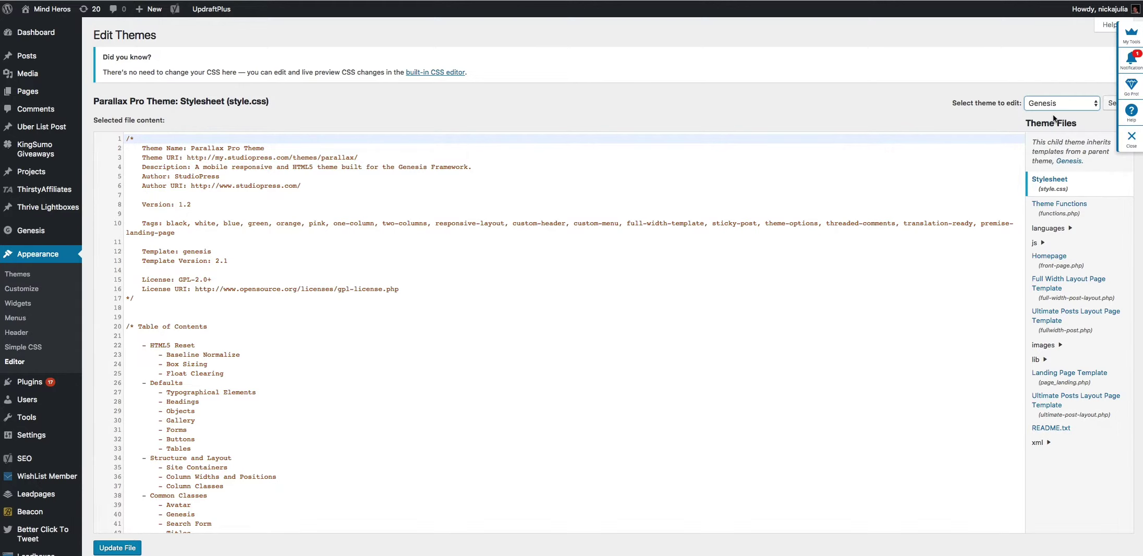
click(1113, 106)
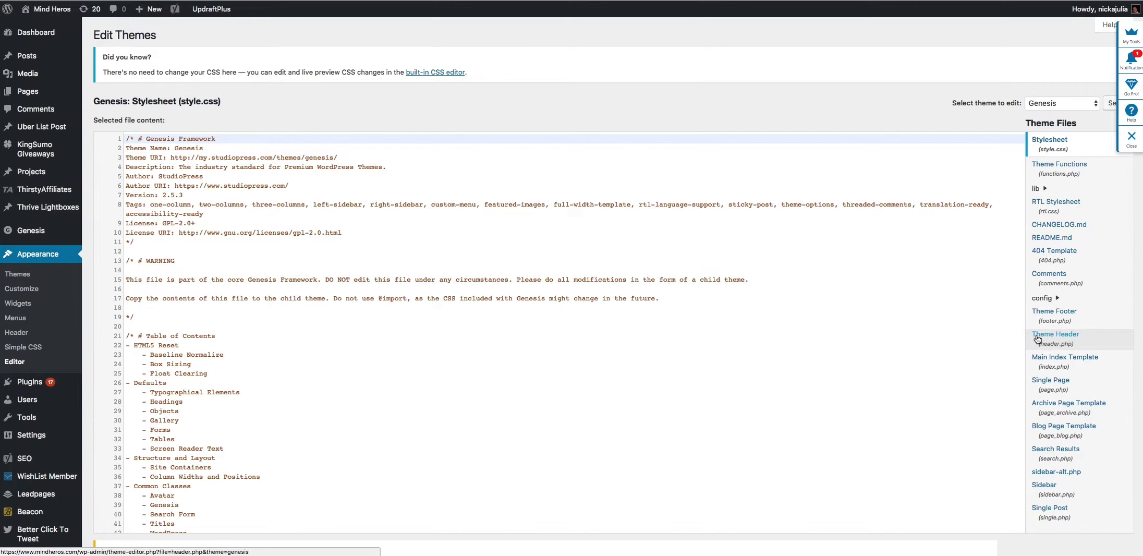
click(1060, 349)
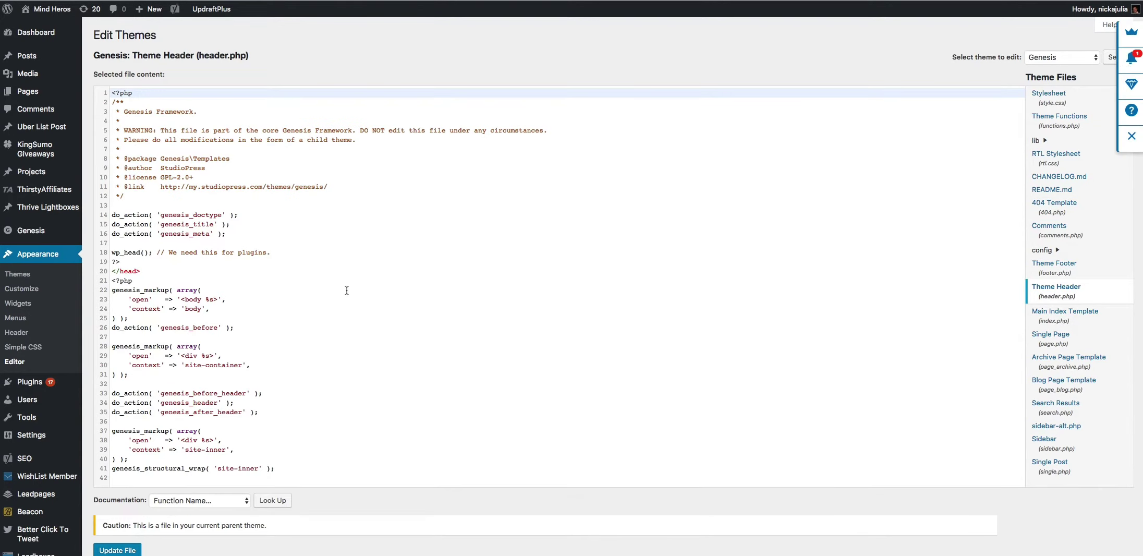
Step: Insert three blank lines above the opening PHP tag in header.php
click(390, 254)
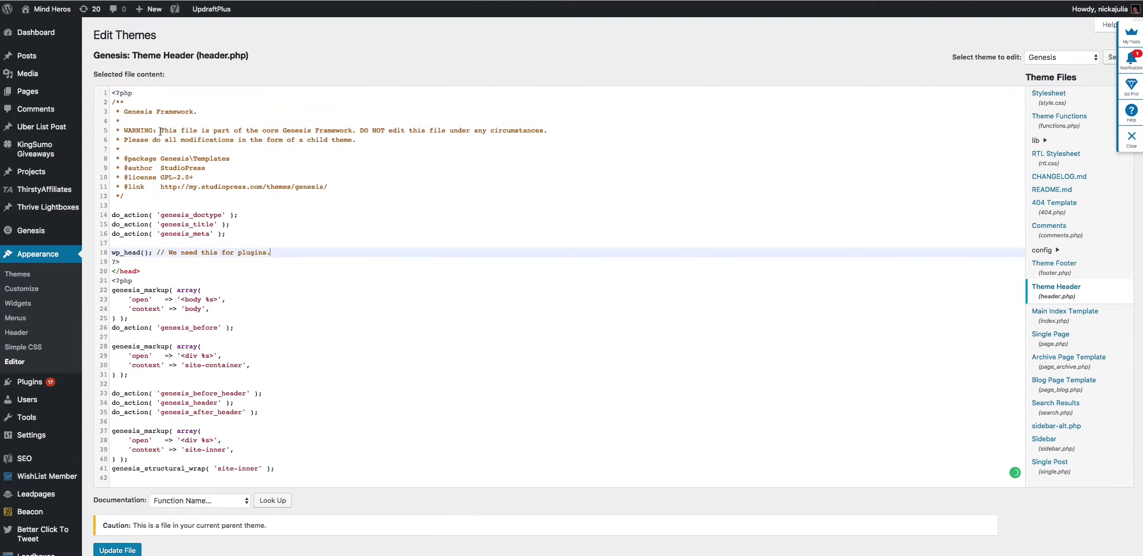
click(113, 92)
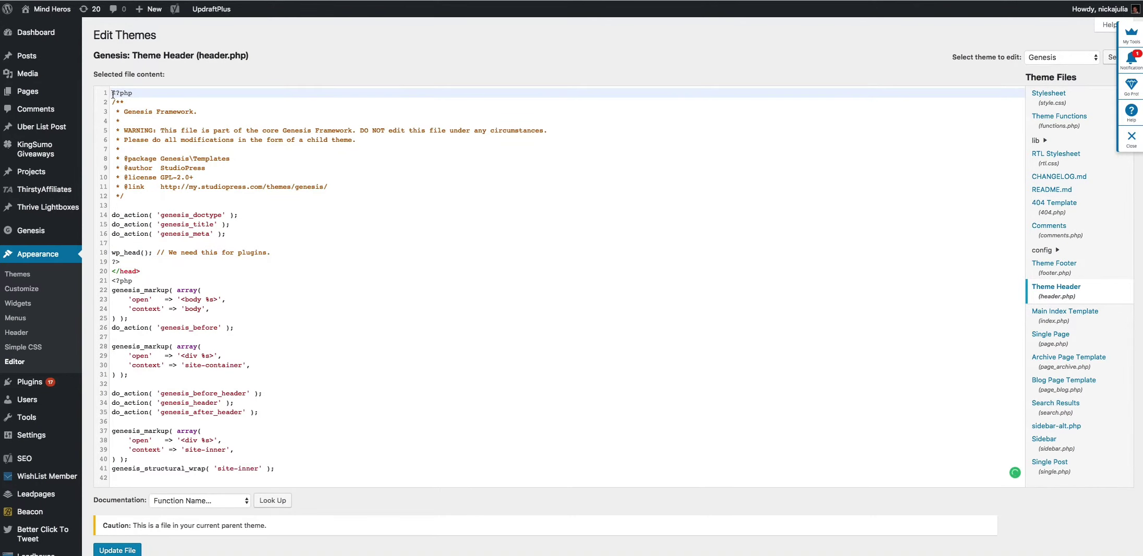
scroll(116, 97, down, 1)
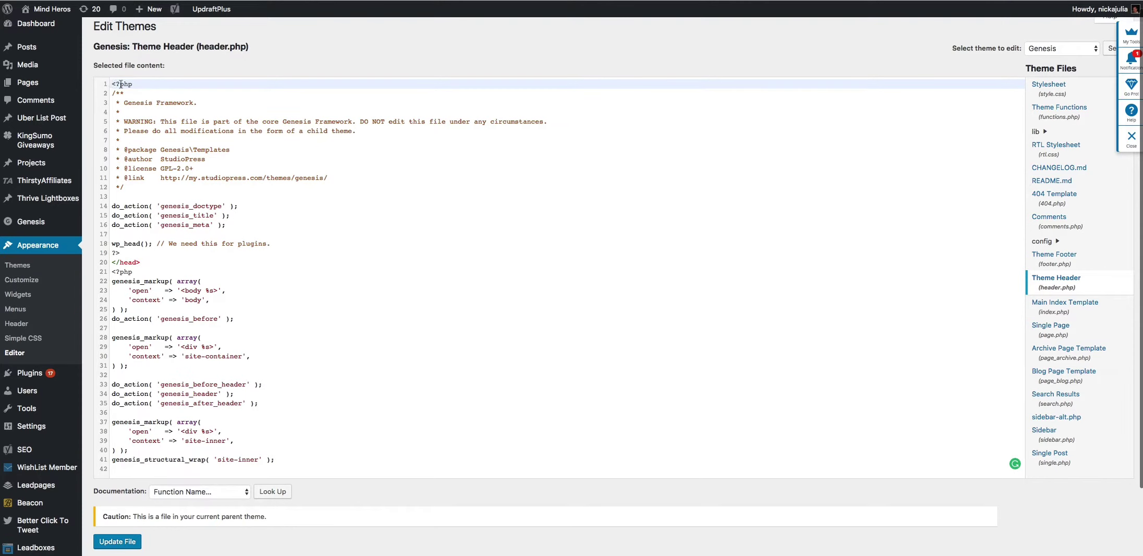
click(134, 86)
scroll(152, 130, down, 2)
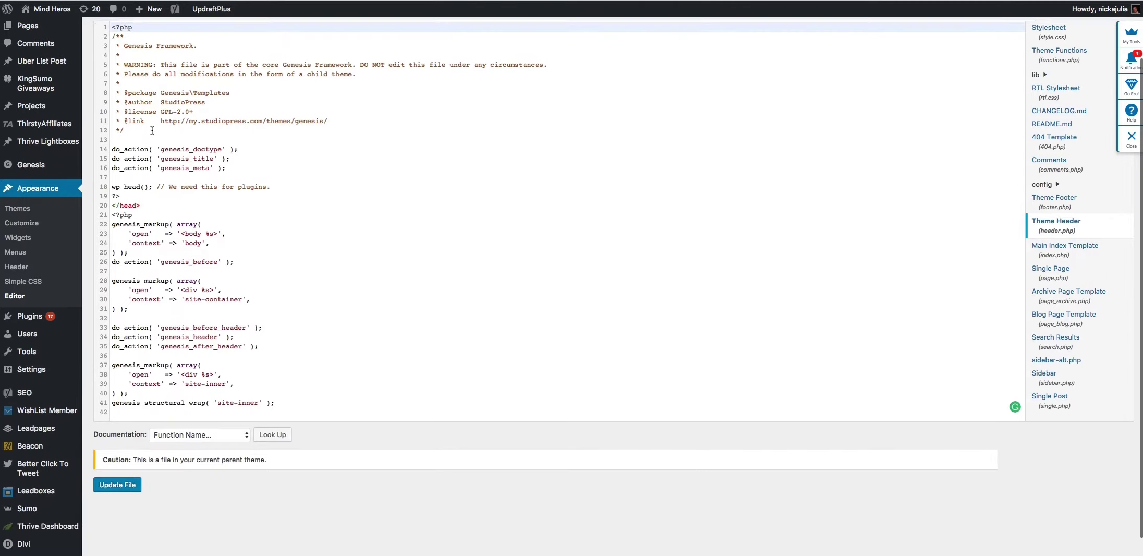
scroll(152, 130, up, 3)
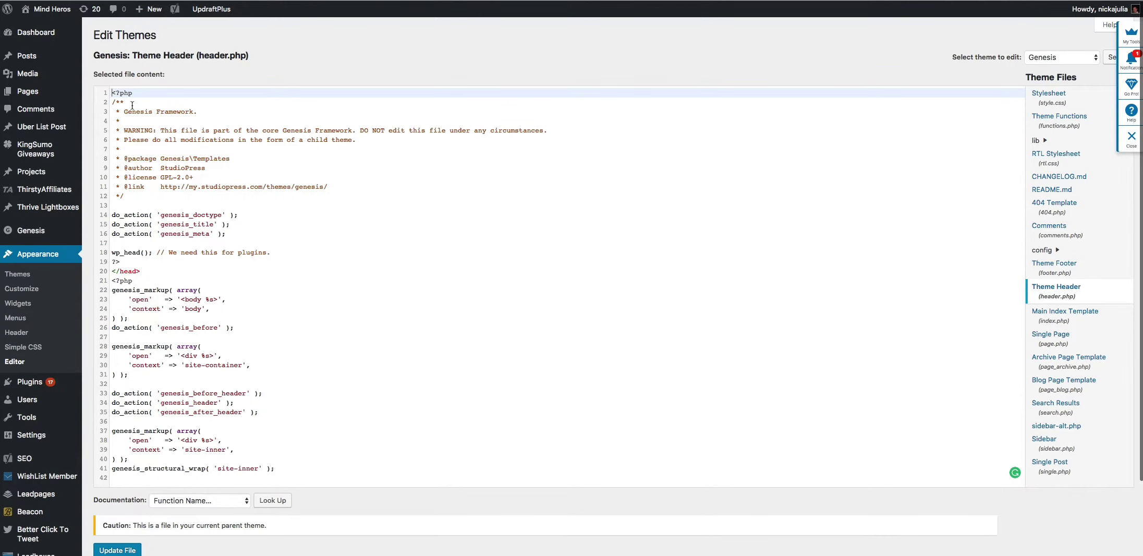
key(Return)
key(Return)
key(Return)
key(Up)
key(Up)
Step: Try placing the copied ManyChat snippet on the first line of header.php and remove it again
click(112, 92)
key(ctrl+v)
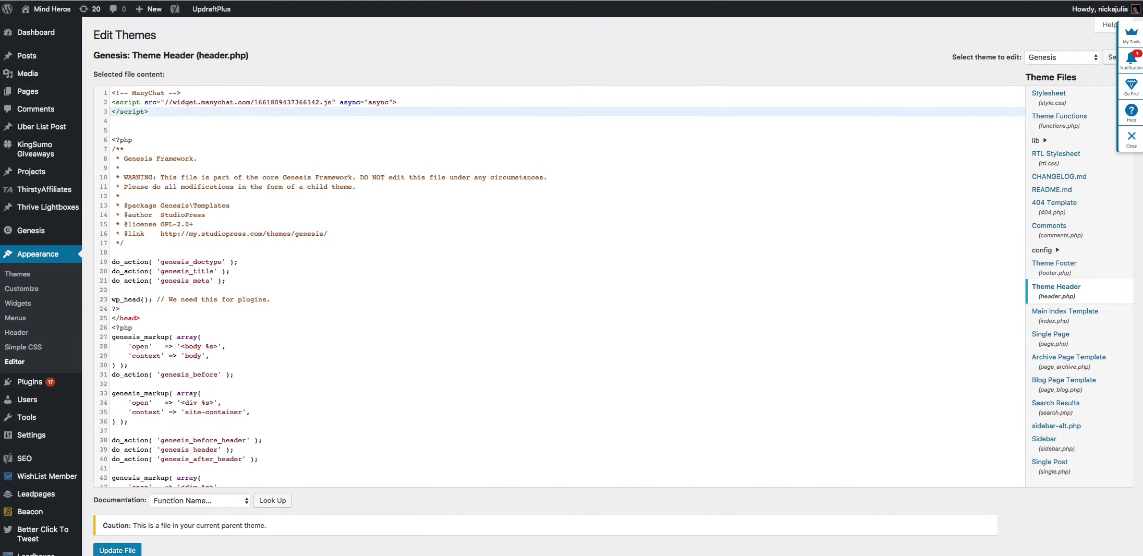
click(157, 113)
drag(157, 113, 111, 92)
key(BackSpace)
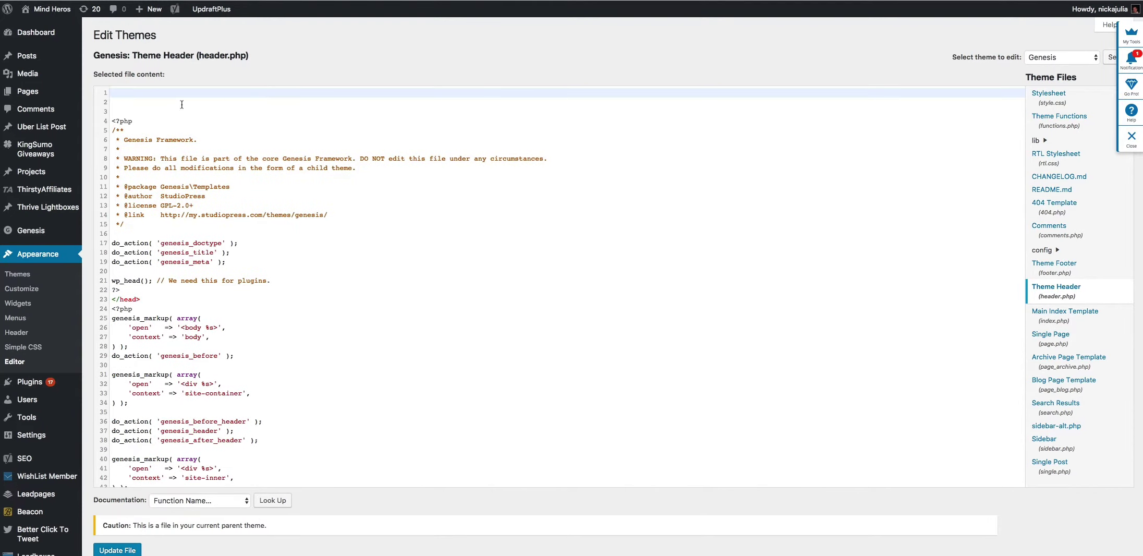
Step: Add a line reading php> below the last genesis_structural_wrap statement in header.php
scroll(240, 250, down, 5)
click(296, 384)
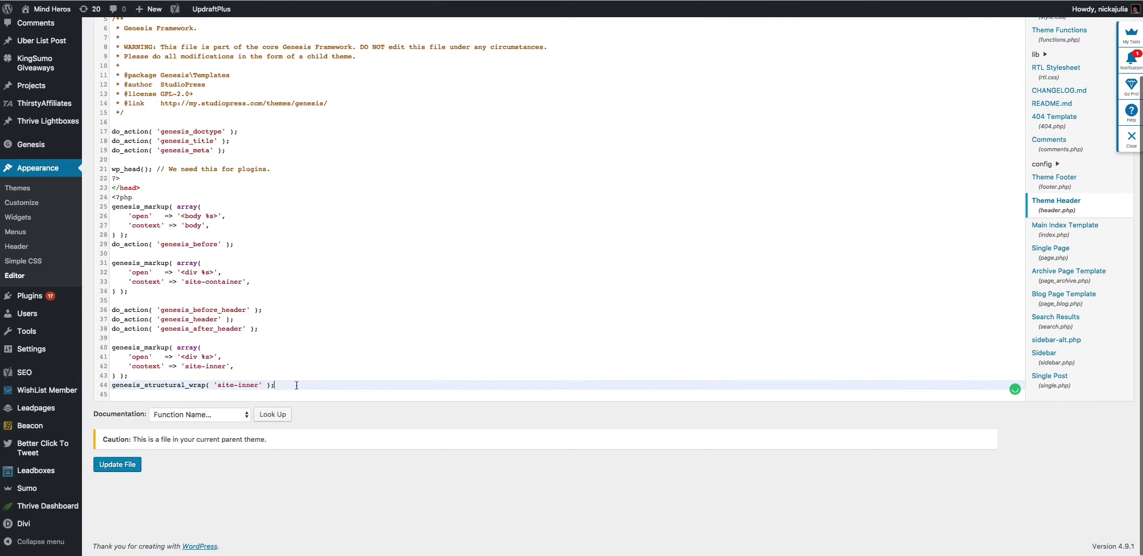
key(Return)
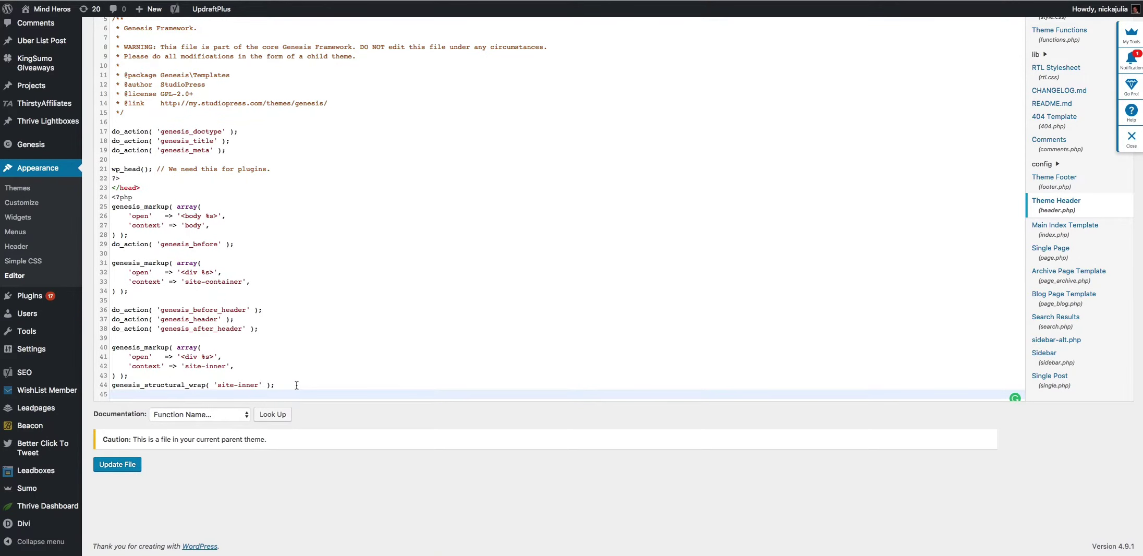
text(php>)
Step: Review the header.php code, comparing its PHP opening and closing tags with the line added at the end
scroll(319, 368, up, 5)
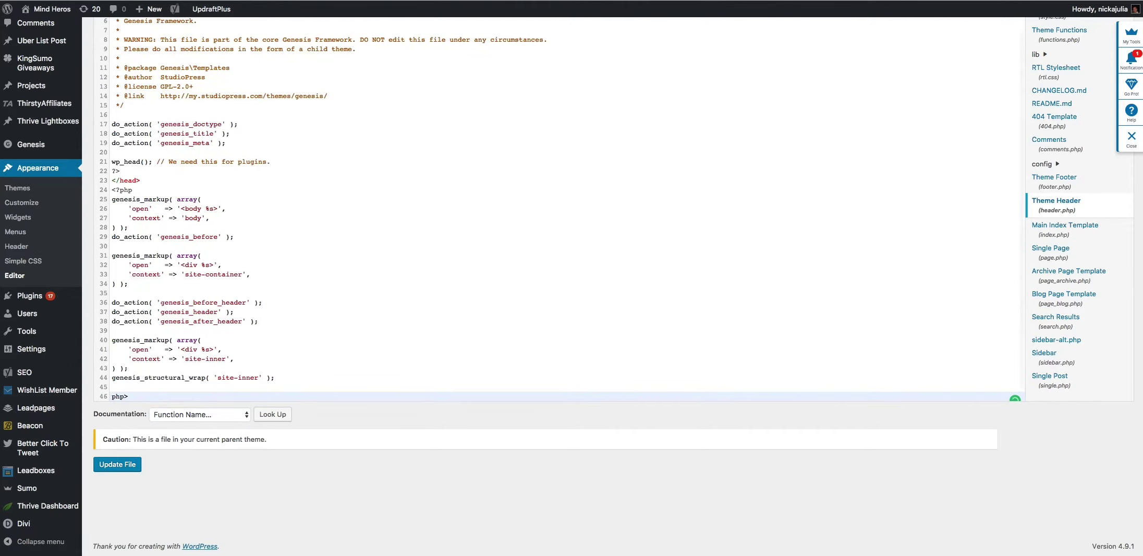
scroll(318, 368, down, 5)
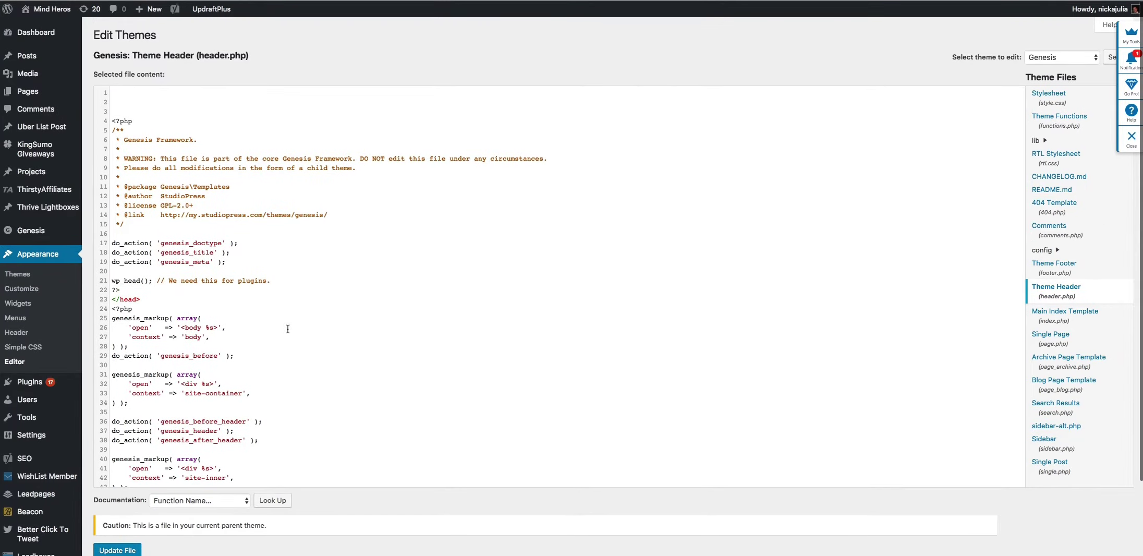
scroll(288, 328, down, 3)
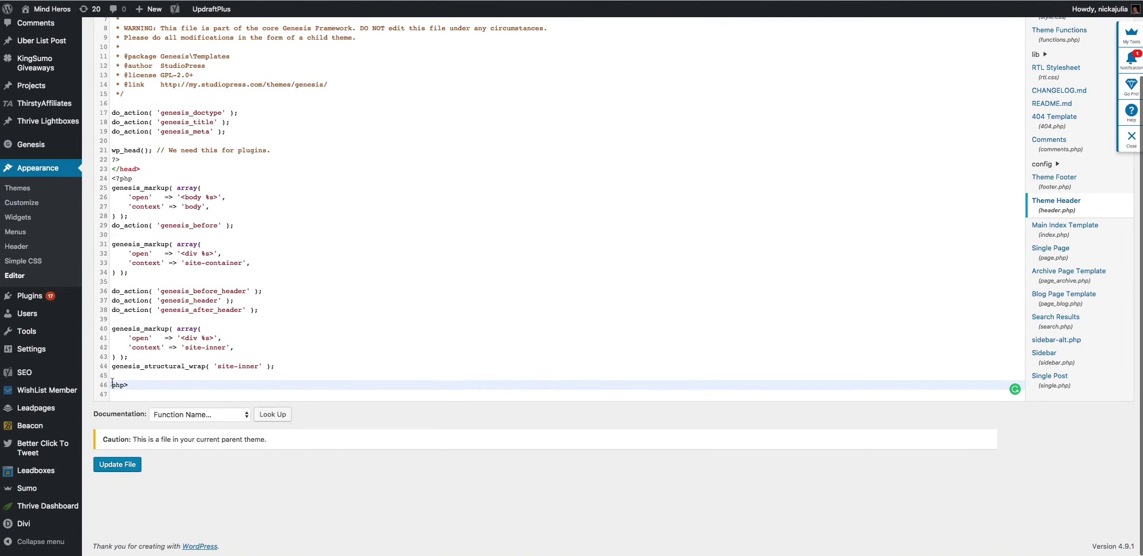
scroll(122, 384, up, 5)
scroll(182, 288, down, 5)
scroll(182, 288, up, 1)
click(172, 379)
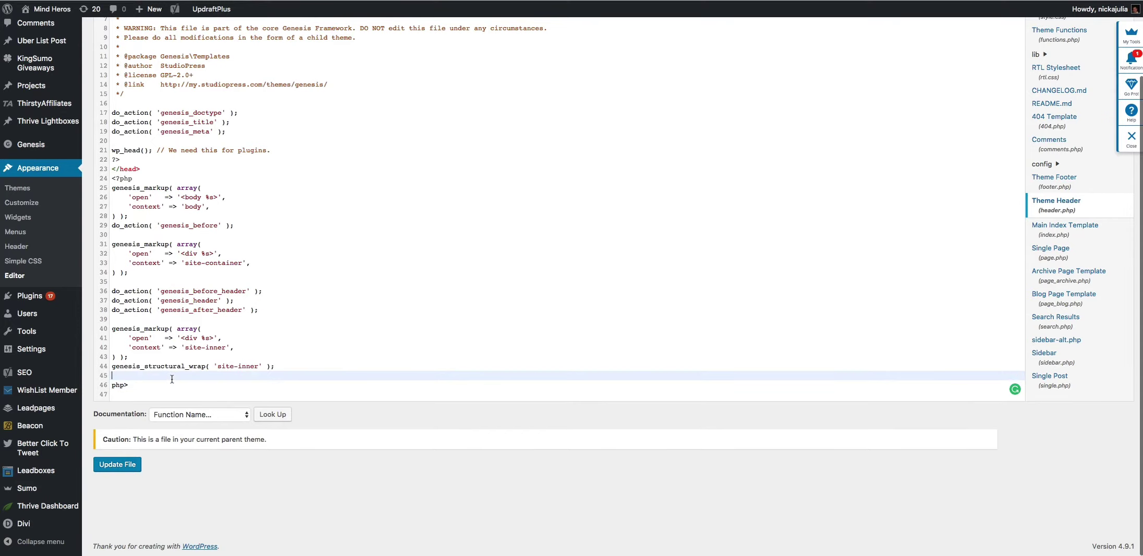
scroll(204, 338, up, 3)
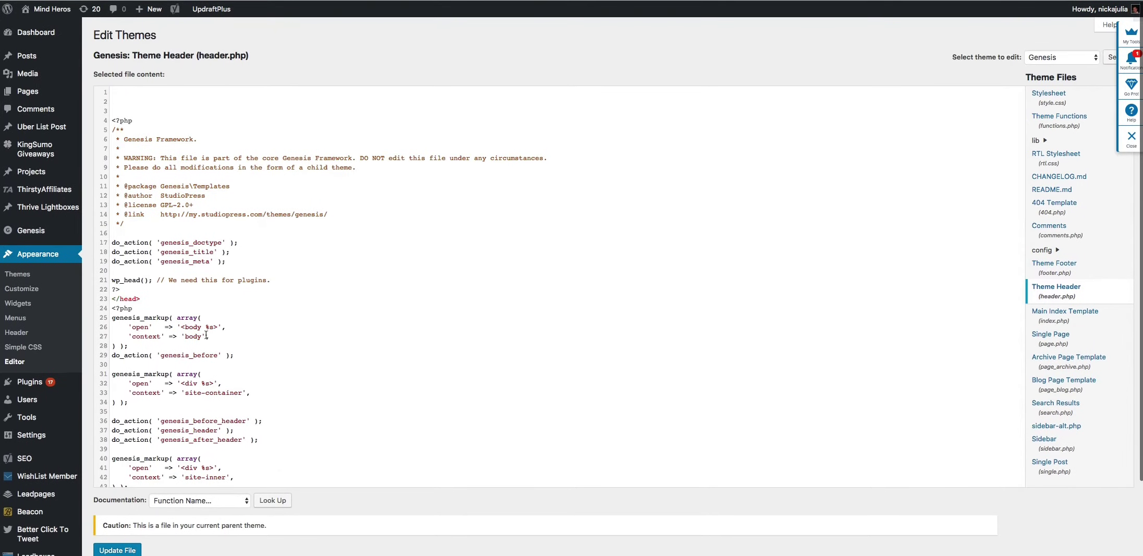
scroll(205, 333, down, 3)
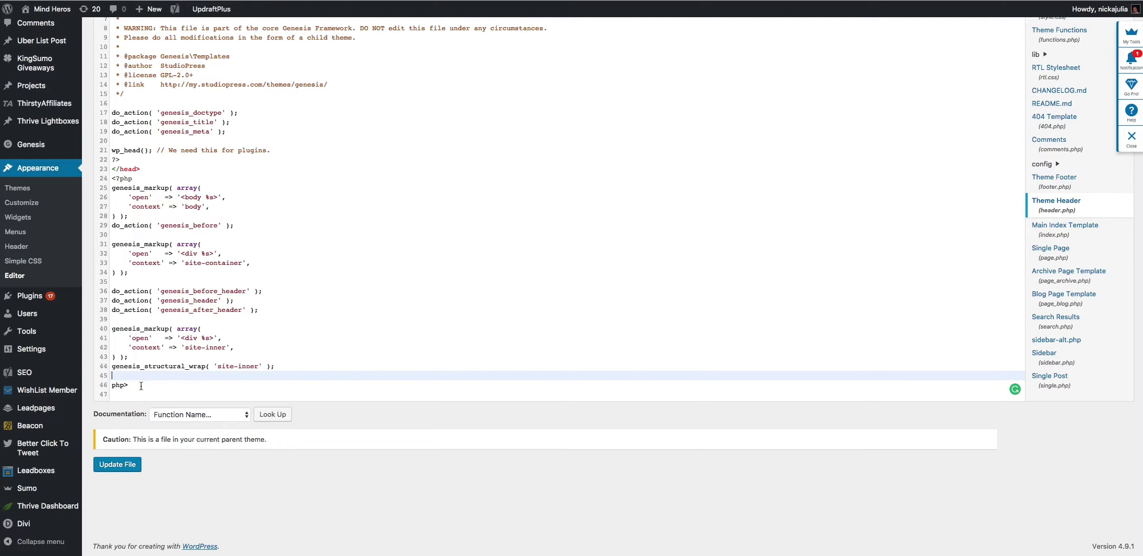
Step: Correct the php> line at the end of header.php to the closing tag ?>
click(125, 388)
key(BackSpace)
key(BackSpace)
key(BackSpace)
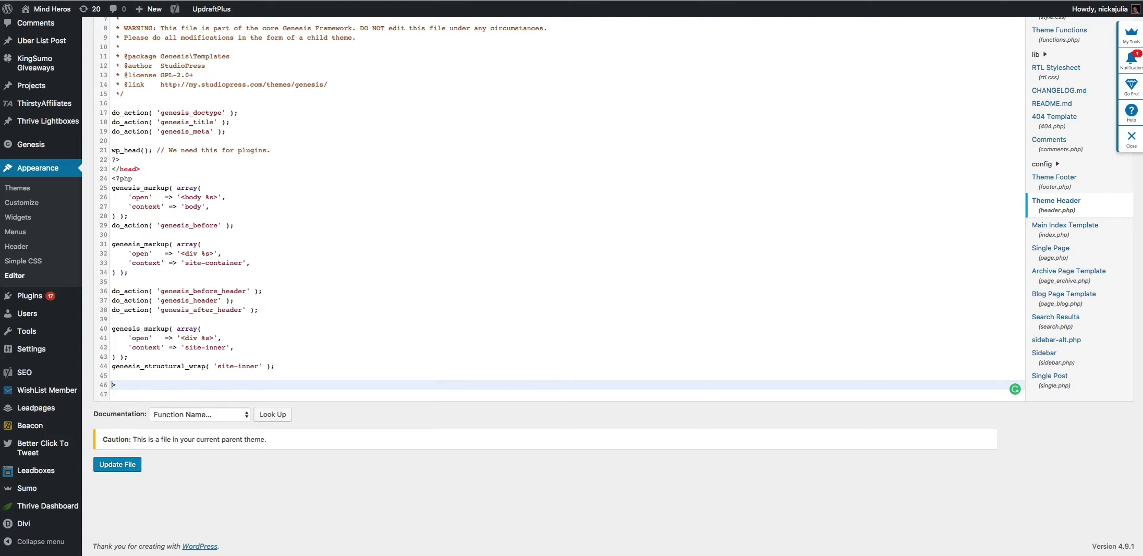
text(?)
Step: Paste the ManyChat script snippet below the closing ?> tag at the end of header.php
click(351, 301)
click(165, 386)
key(super+v)
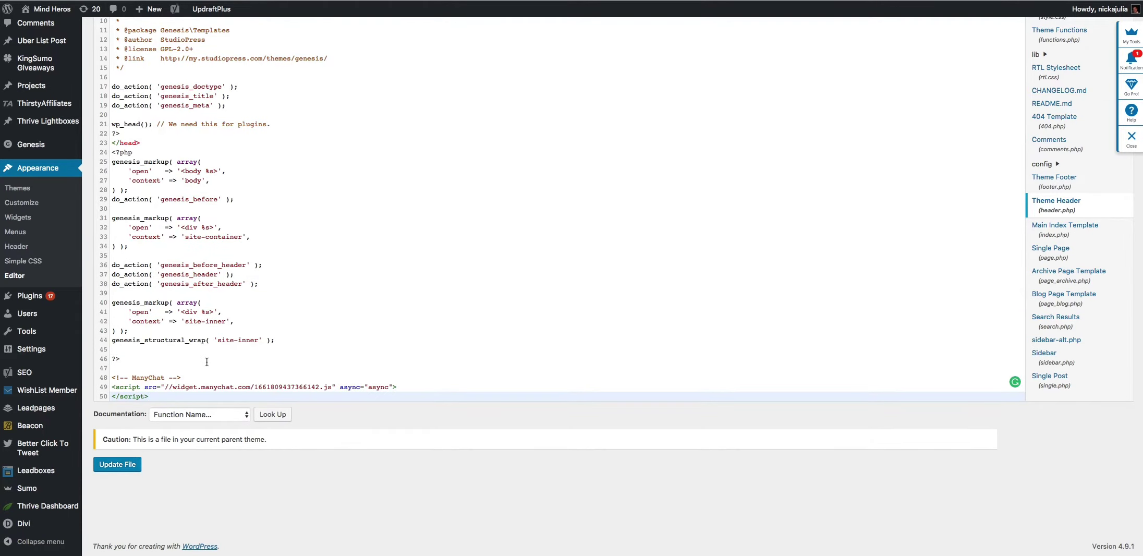
Step: Copy the closing ?> tag and ManyChat script at the end of header.php, then delete them with the blank lines above
drag(112, 359, 200, 400)
key(ctrl+c)
key(BackSpace)
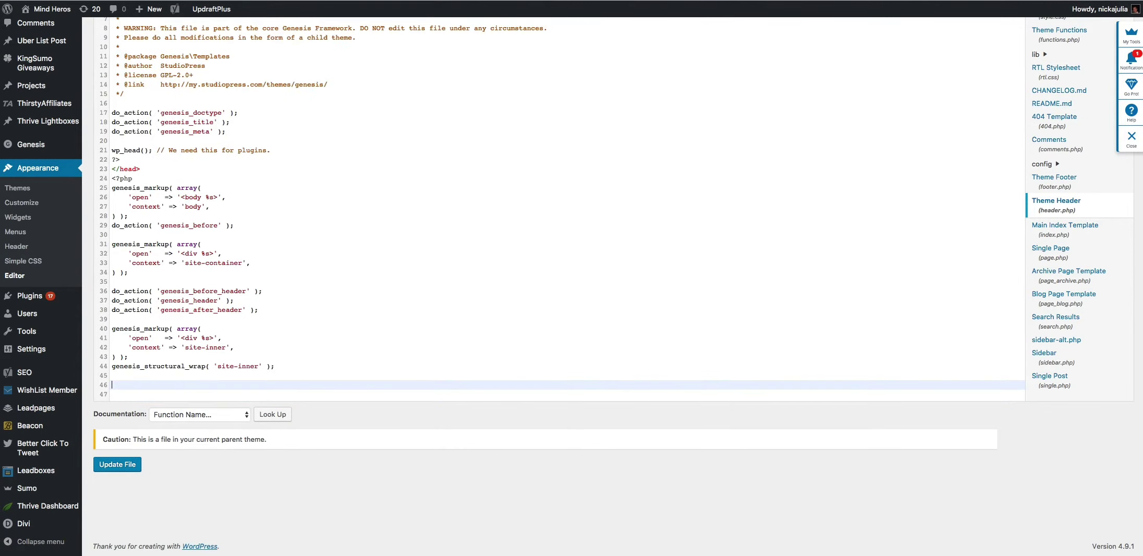
key(BackSpace)
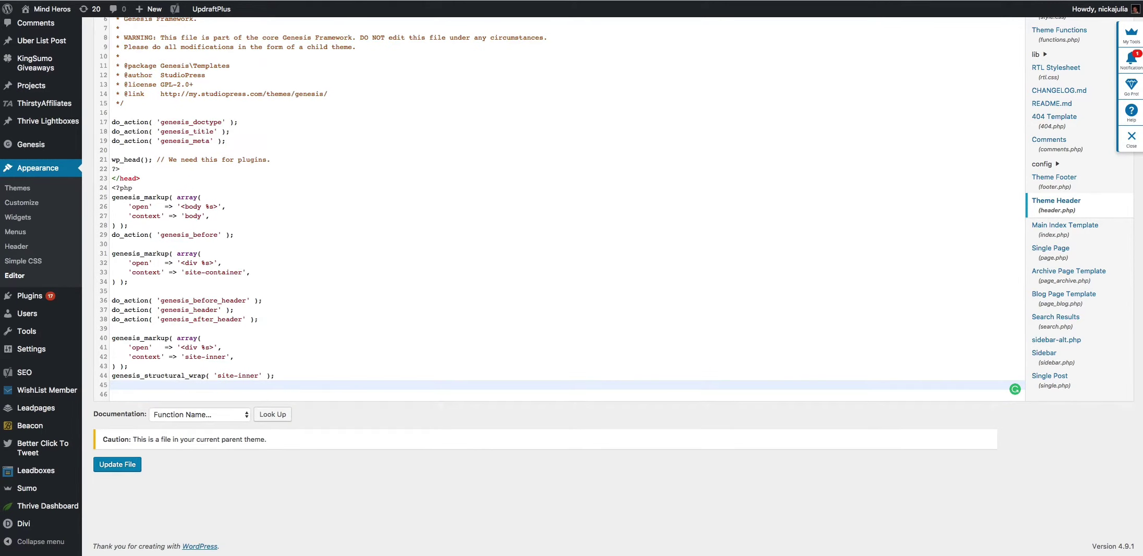
key(BackSpace)
Step: Delete the three blank lines above the opening <?php tag at the start of header.php
scroll(257, 381, up, 5)
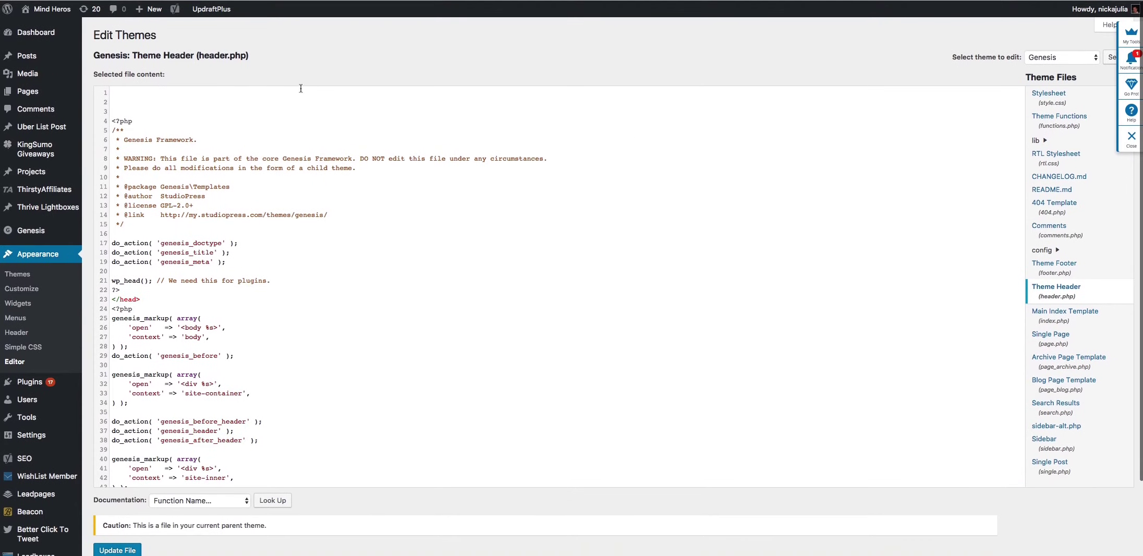
click(112, 122)
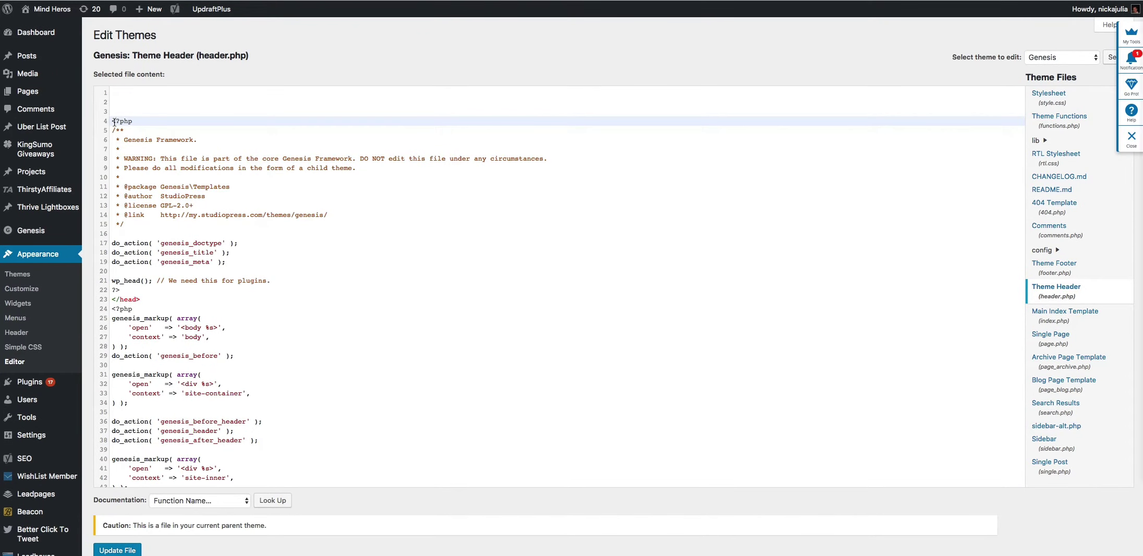
key(BackSpace)
key(BackSpace)
key(BackSpace)
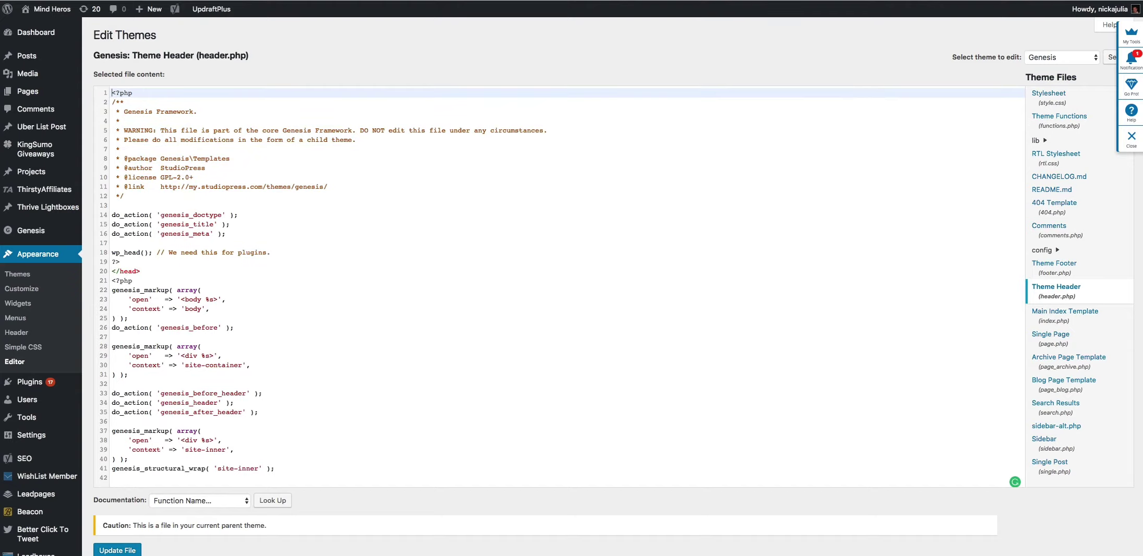
Step: Switch the theme being edited to Parallax Pro Theme, discarding the unsaved header.php changes
scroll(311, 165, down, 2)
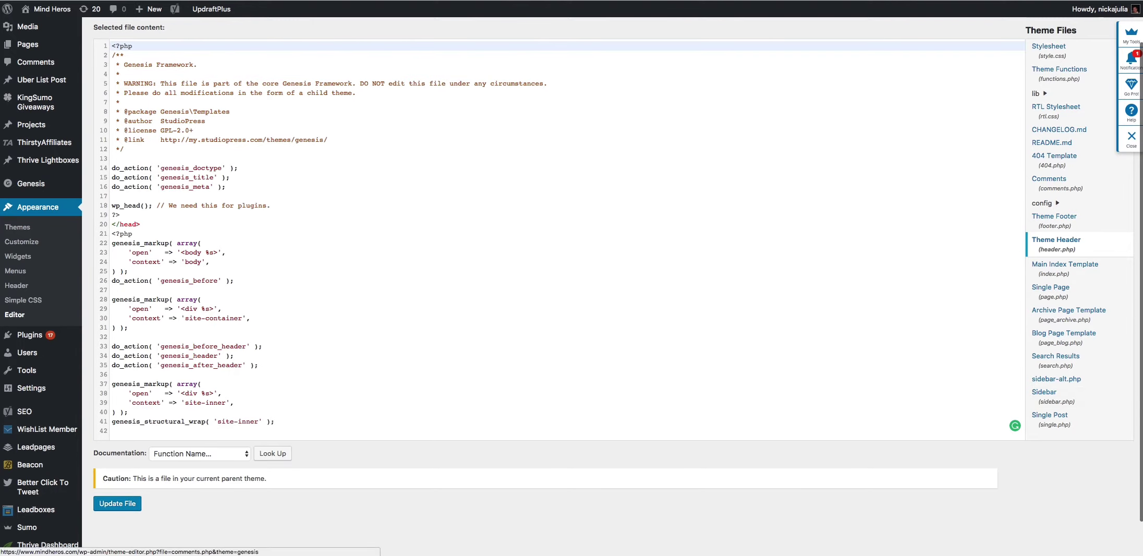
scroll(1048, 50, up, 2)
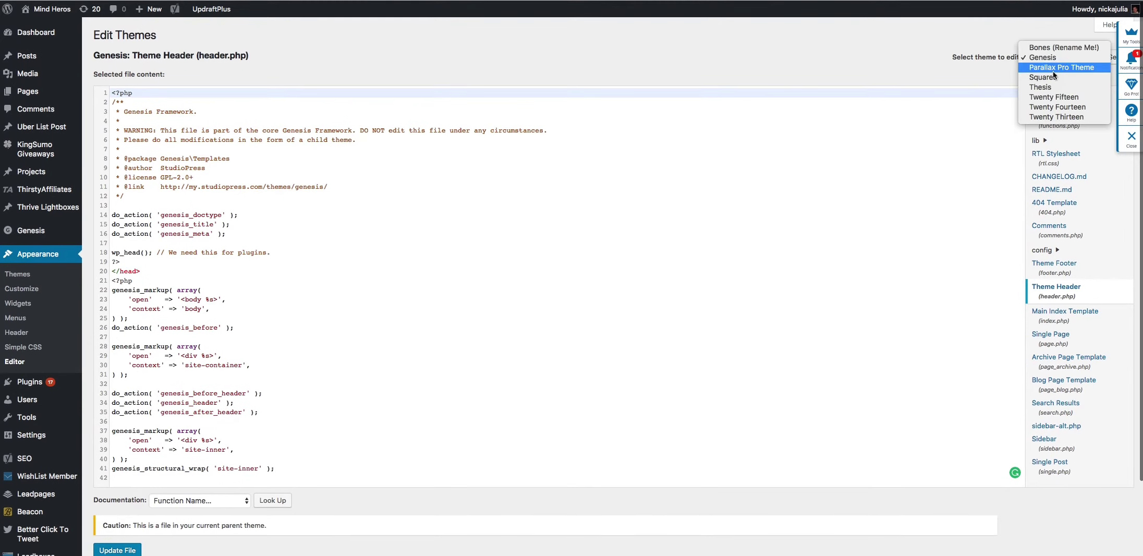
click(1046, 68)
click(1111, 59)
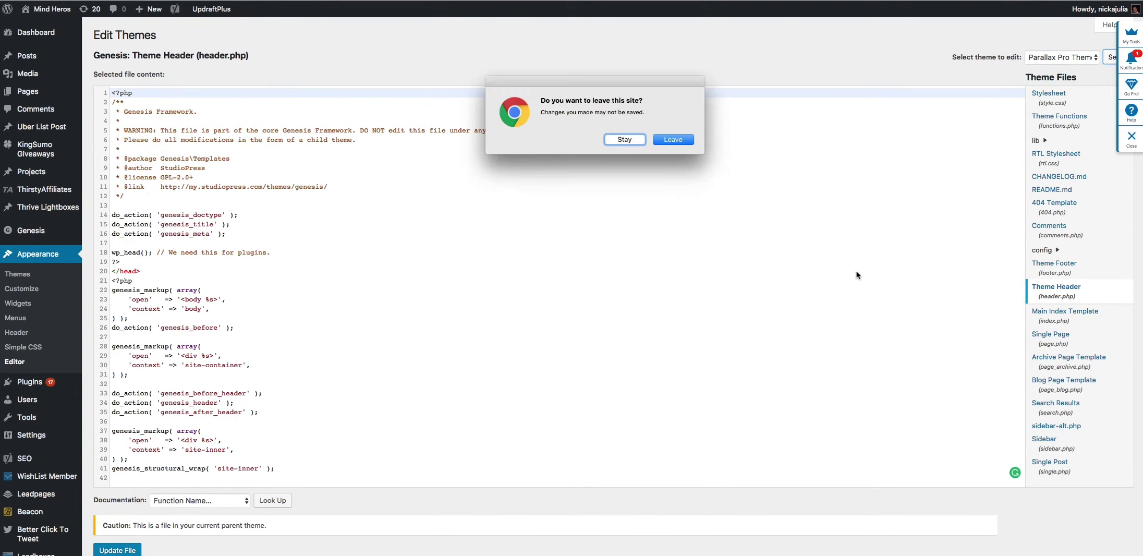
click(684, 146)
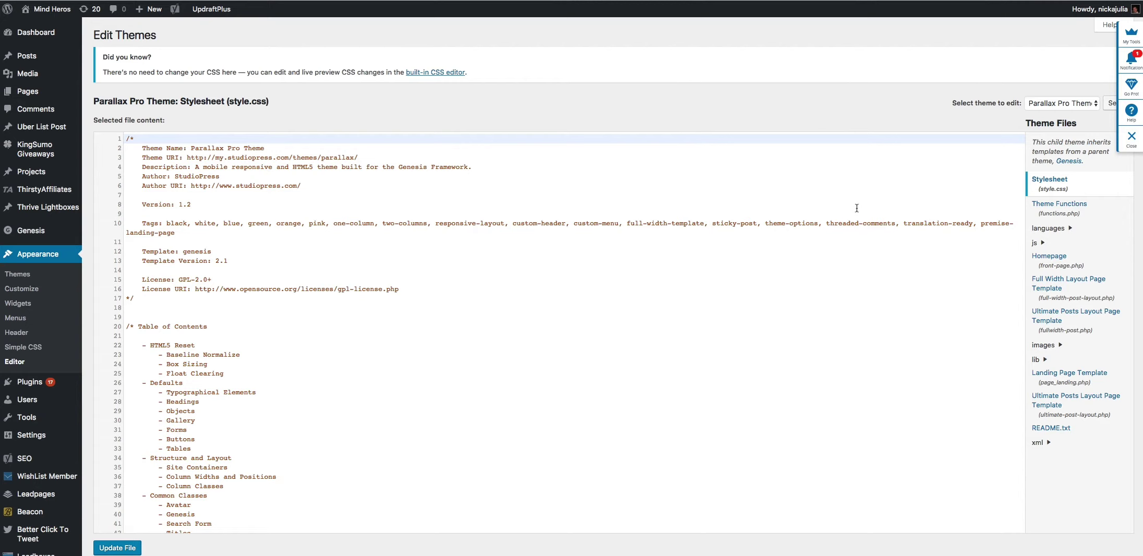
Step: Open the Parallax Pro homepage template front-page.php and review its code from beginning to end
click(1069, 268)
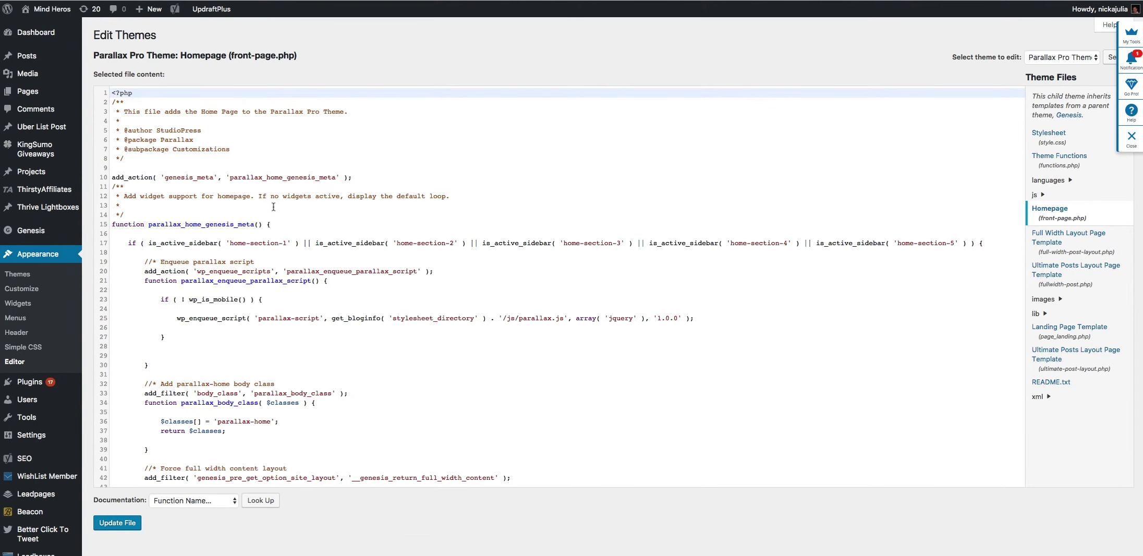
scroll(273, 207, down, 3)
scroll(272, 207, up, 3)
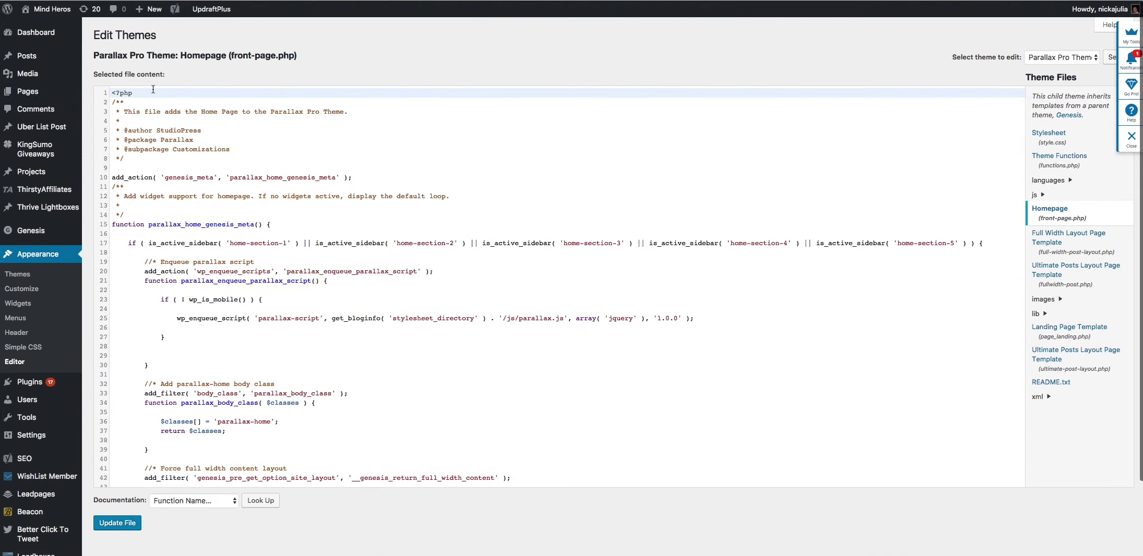
click(154, 92)
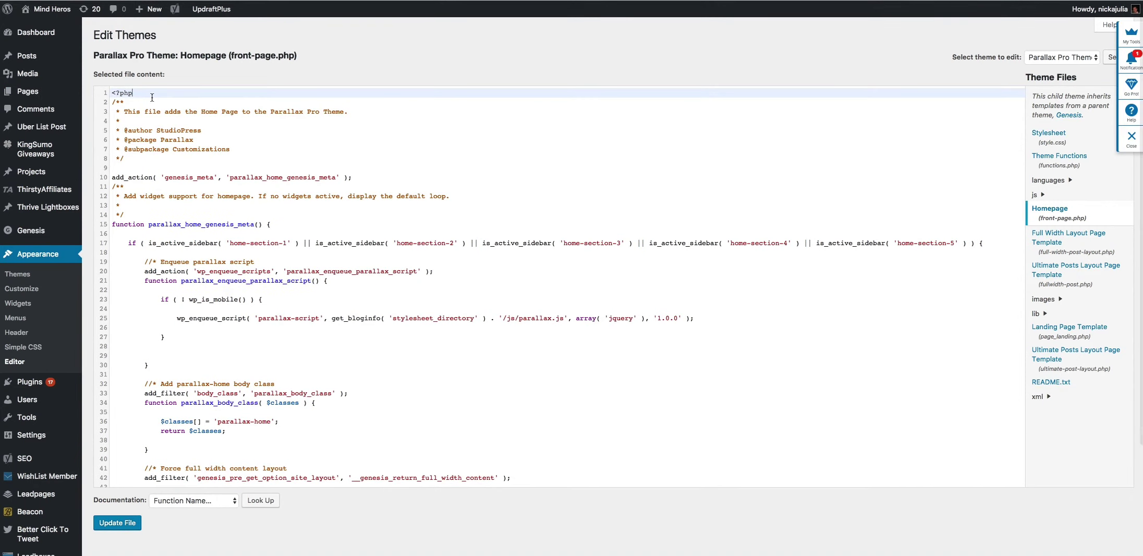
scroll(152, 97, down, 20)
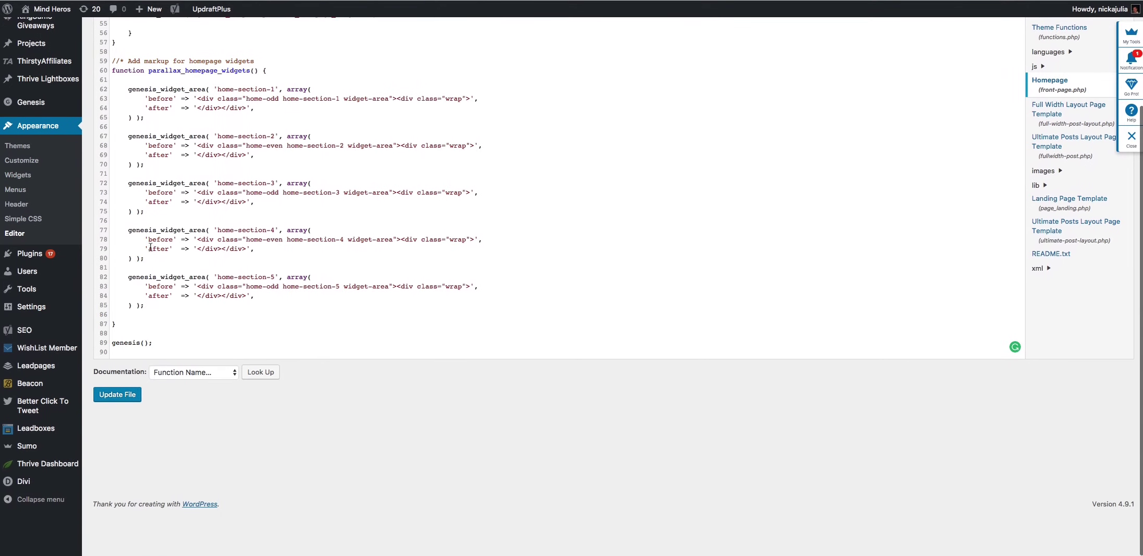
scroll(174, 248, up, 20)
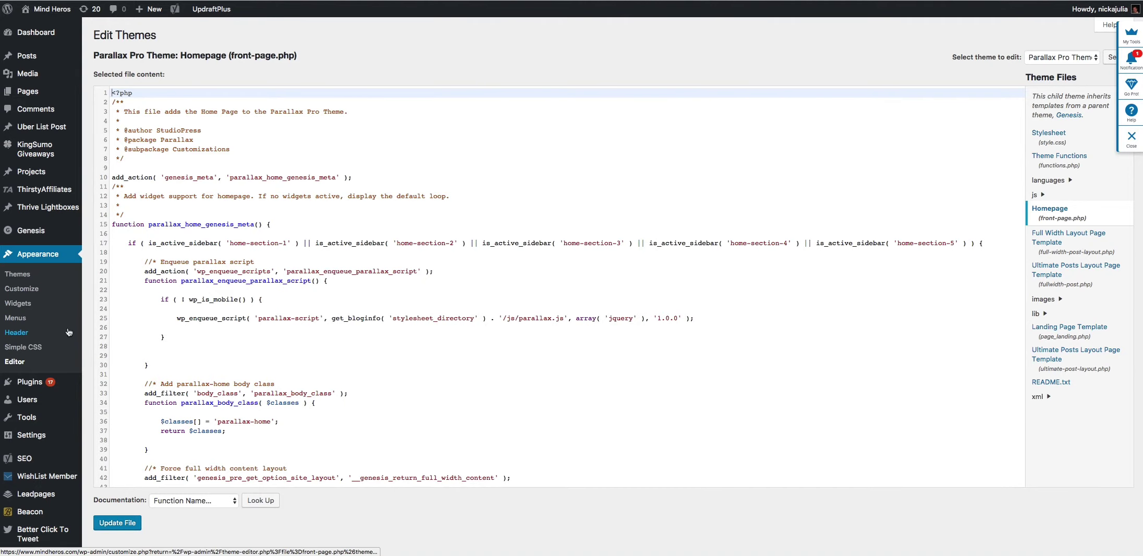
Step: Add a Text widget to the Home Section 1 widget area on the Widgets page
click(28, 307)
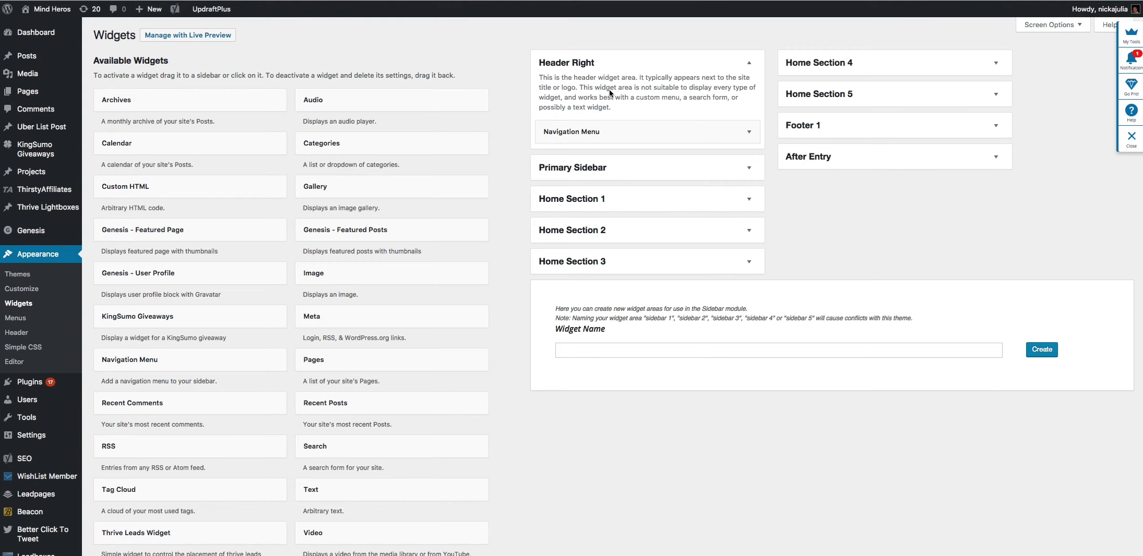
scroll(609, 90, down, 1)
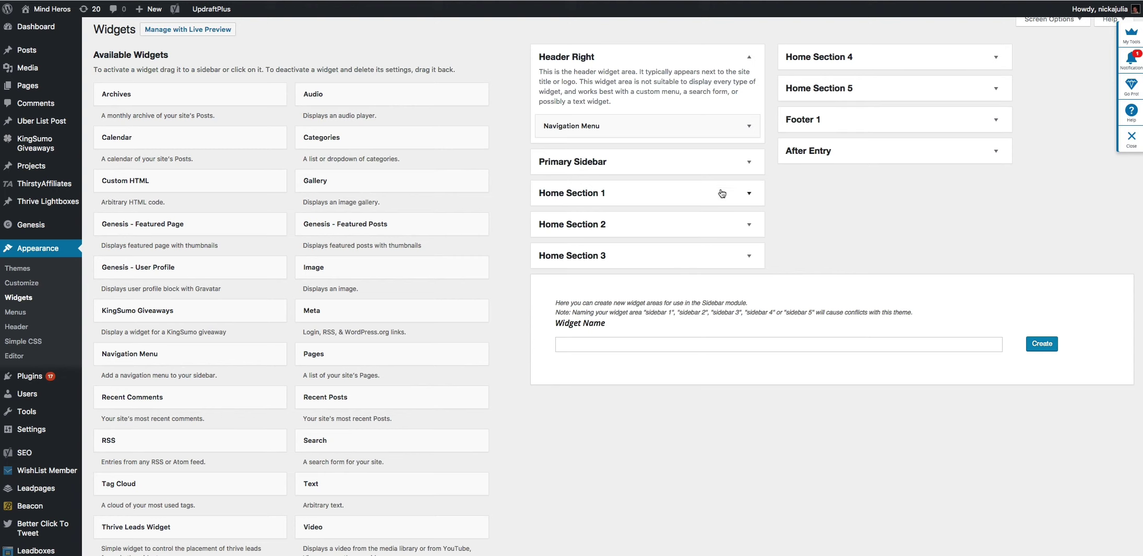
click(748, 193)
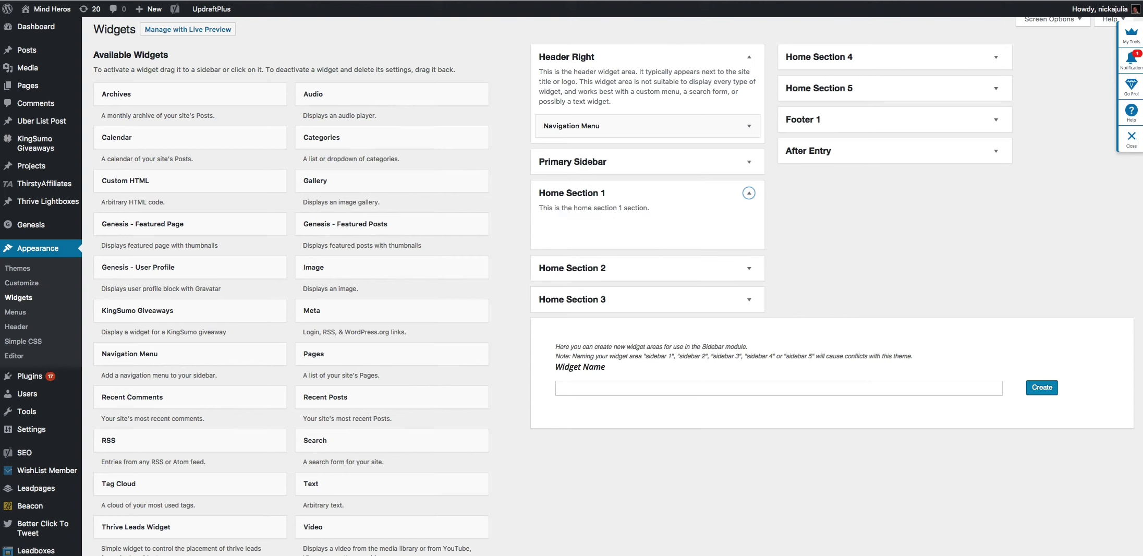
scroll(316, 470, down, 3)
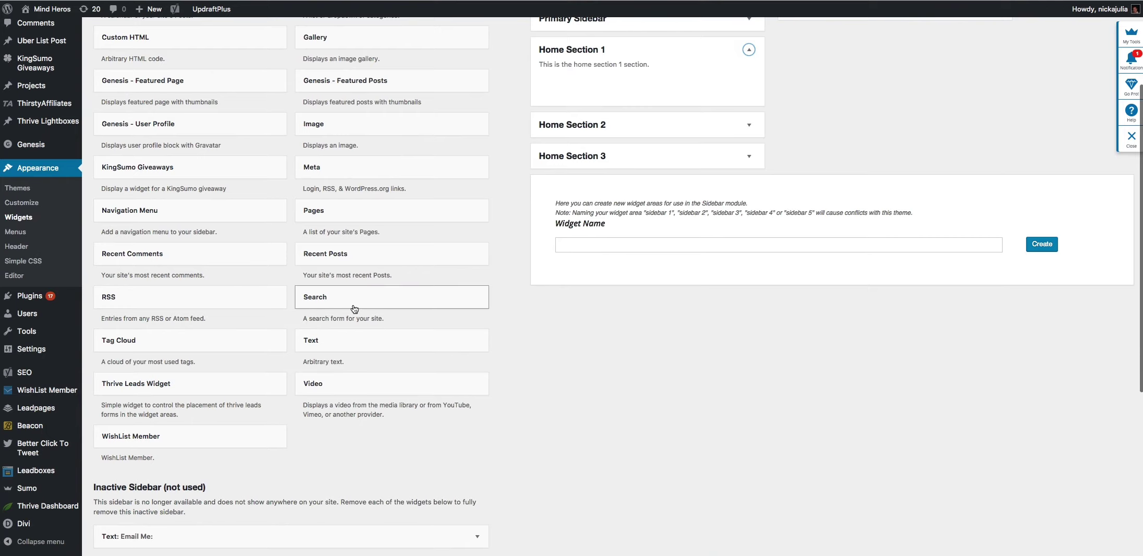
scroll(354, 333, up, 2)
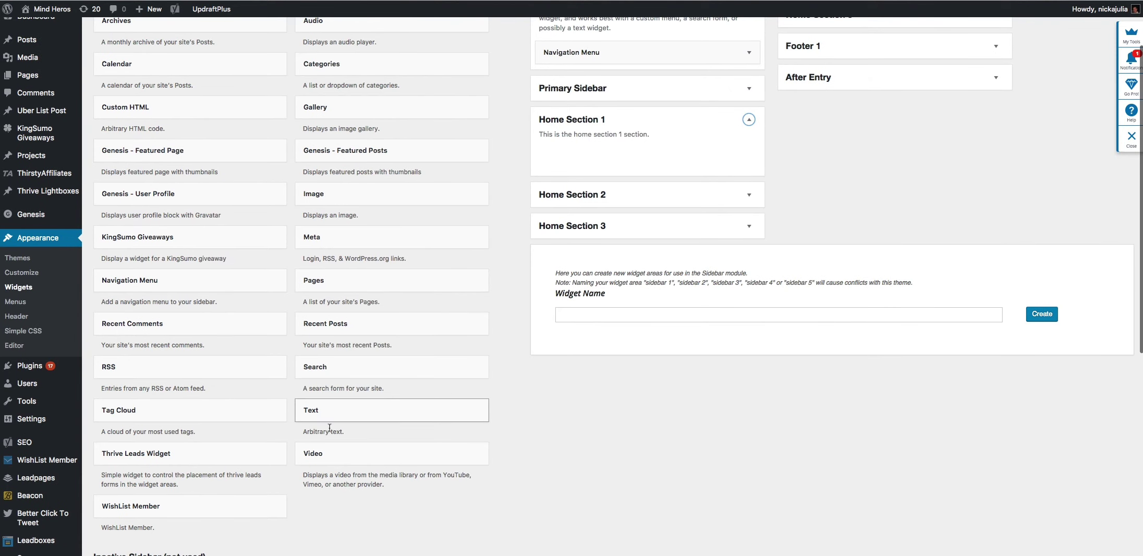
drag(327, 420, 676, 146)
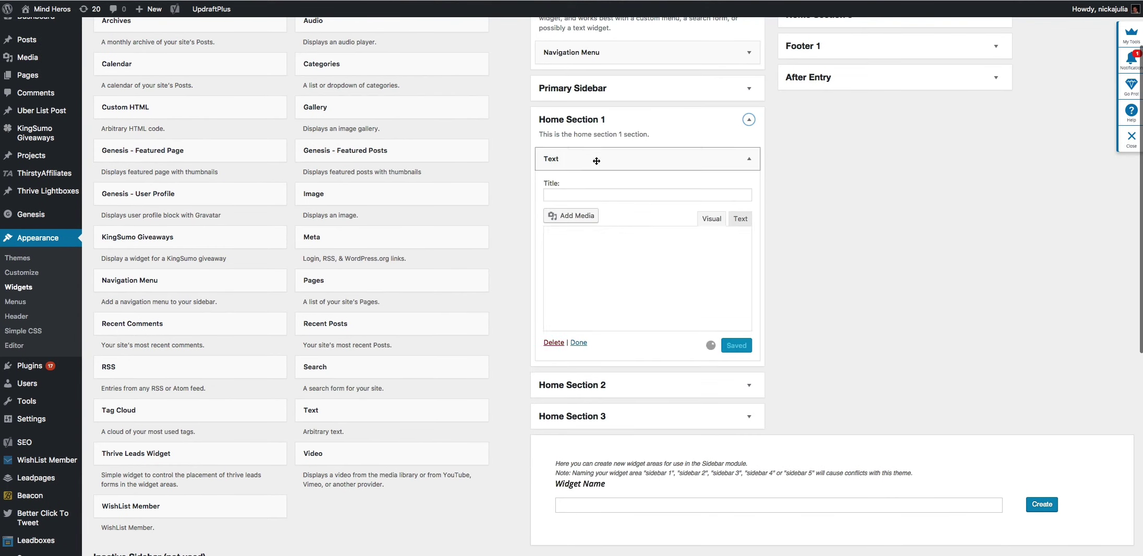
Step: Paste the ManyChat script snippet into the Home Section 1 text widget in its plain Text editing mode
click(572, 195)
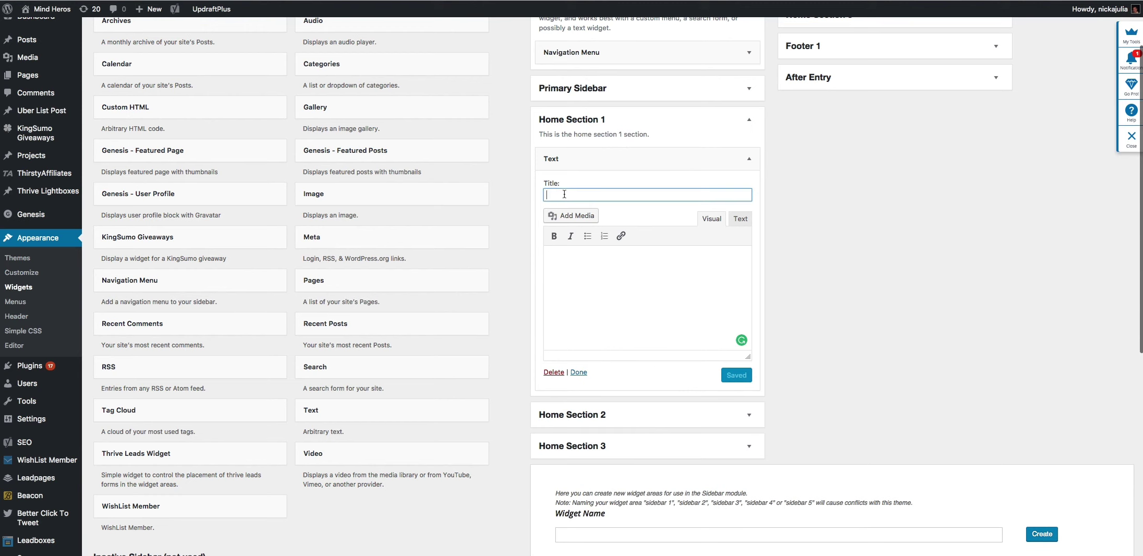
click(612, 313)
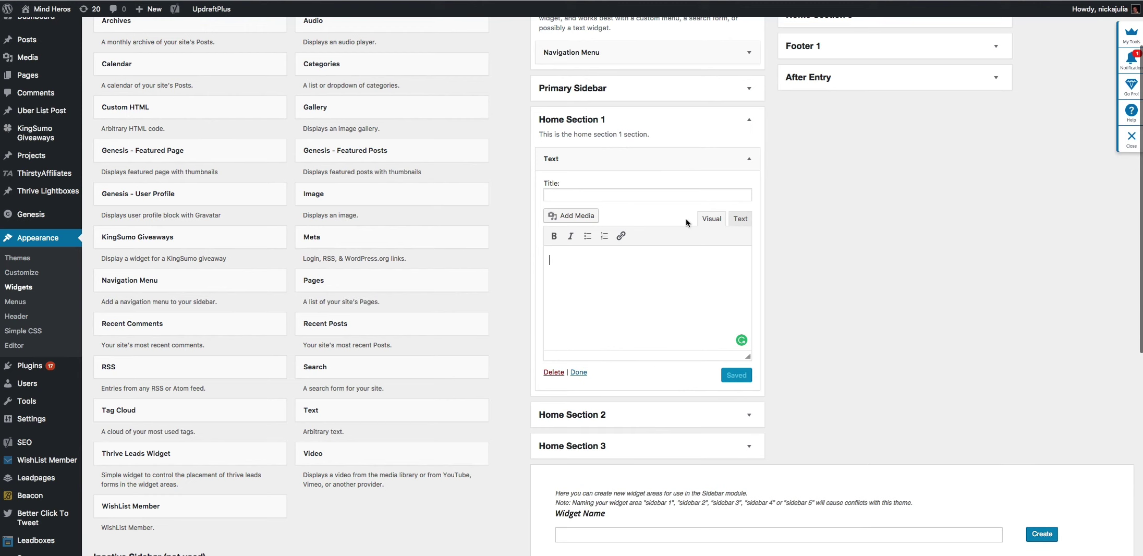
click(747, 221)
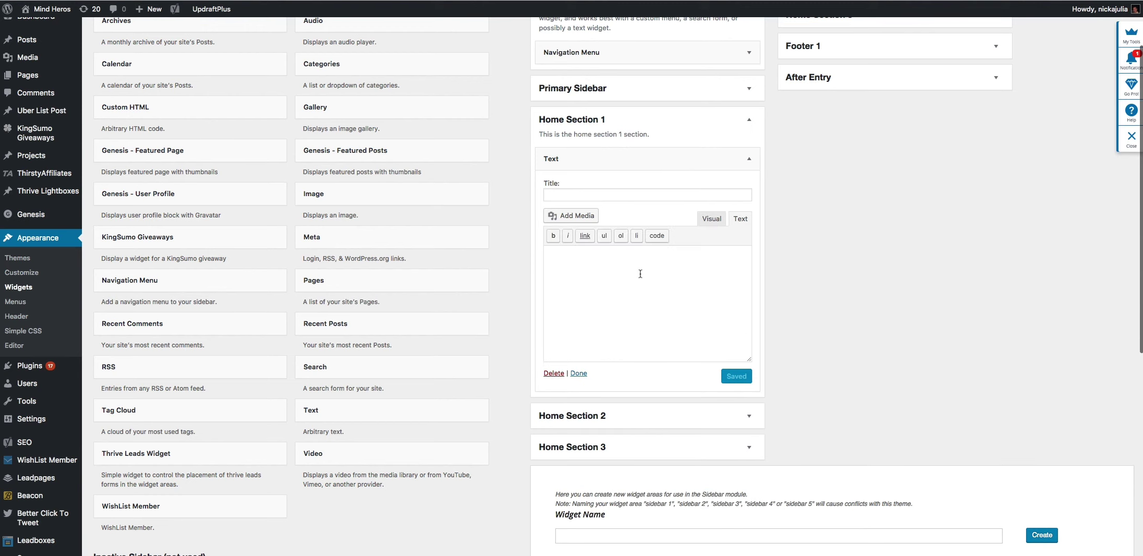
key(ctrl+v)
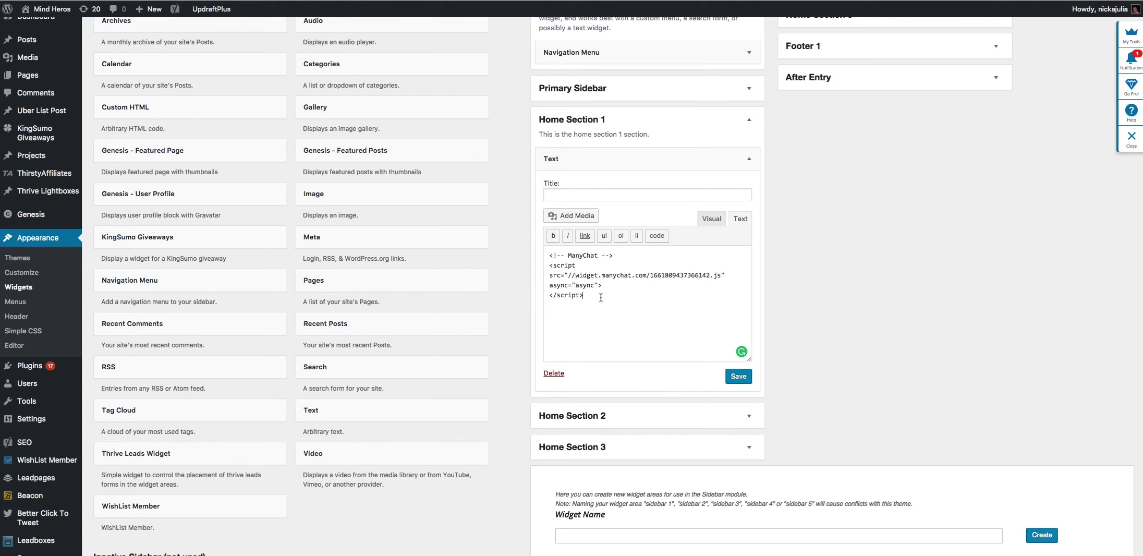
Step: Clear the ManyChat script from the Home Section 1 text widget, leaving its content empty
drag(599, 308, 537, 241)
key(BackSpace)
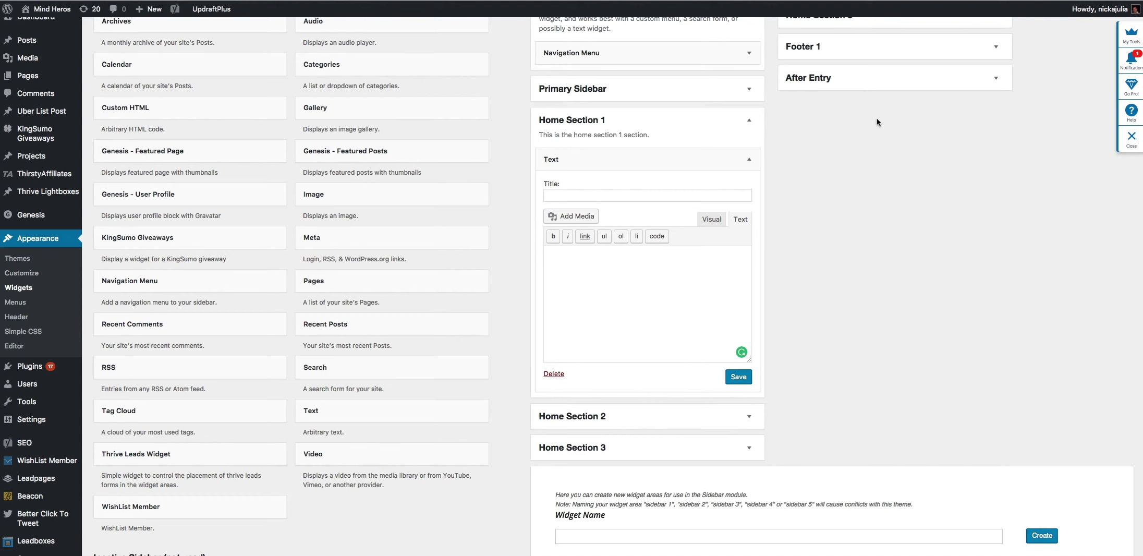
scroll(883, 127, up, 3)
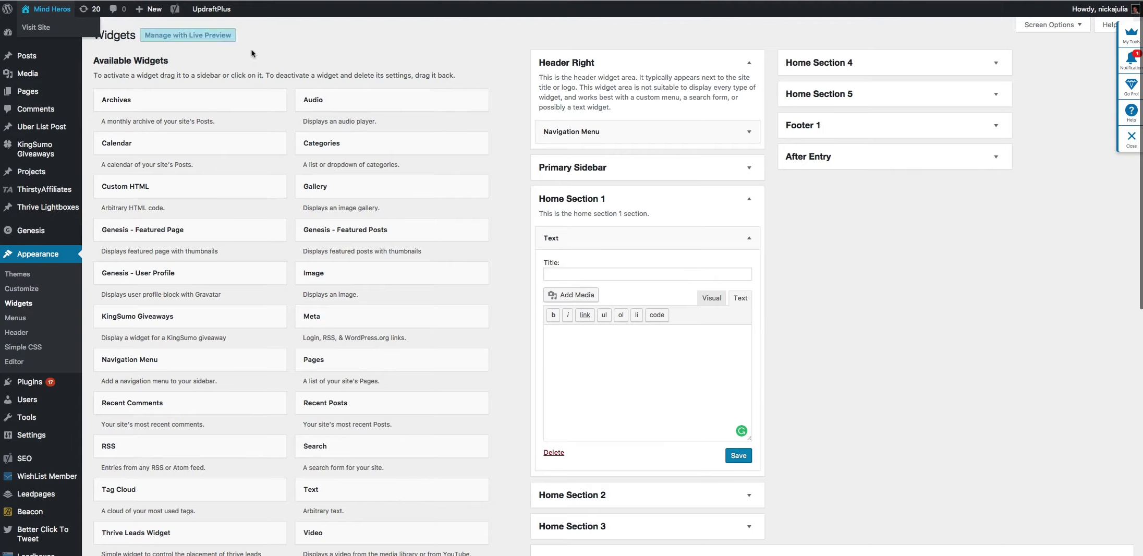